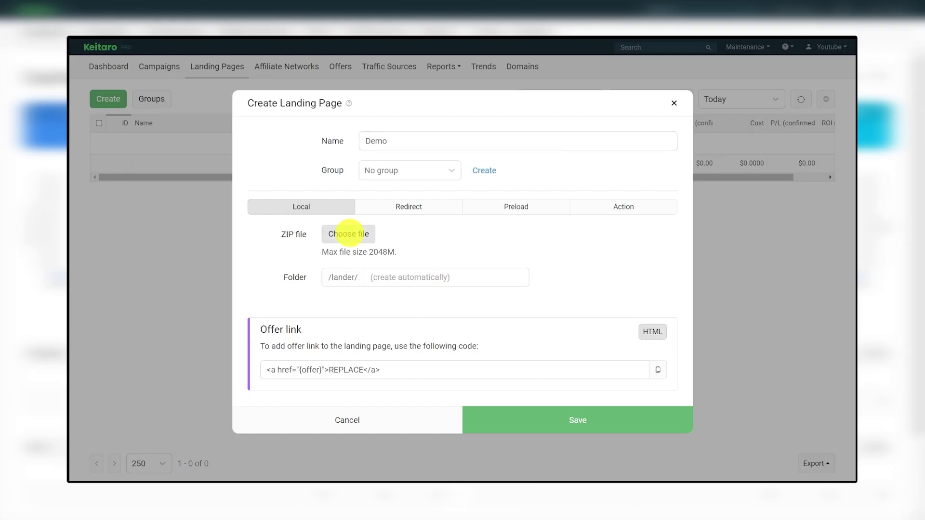
Select land.zip as the archive to upload for the new landing page
click(340, 234)
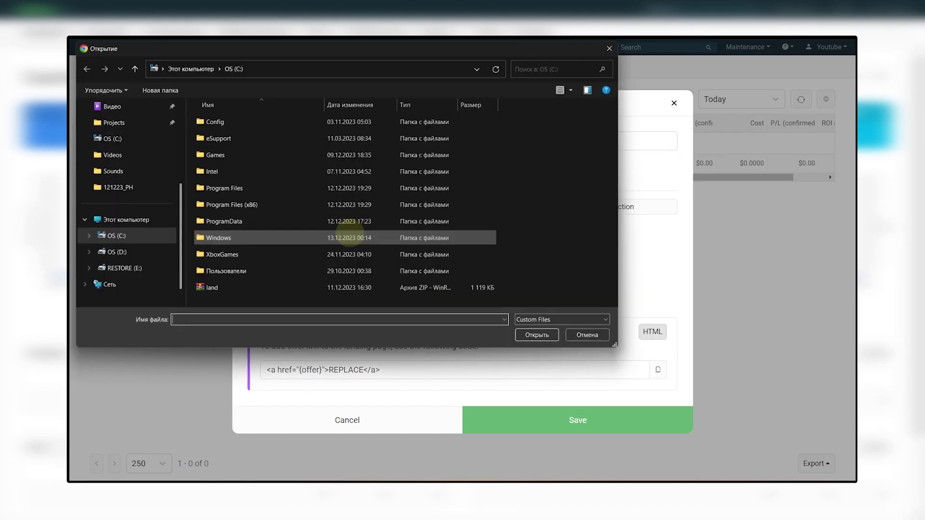
double_click(215, 287)
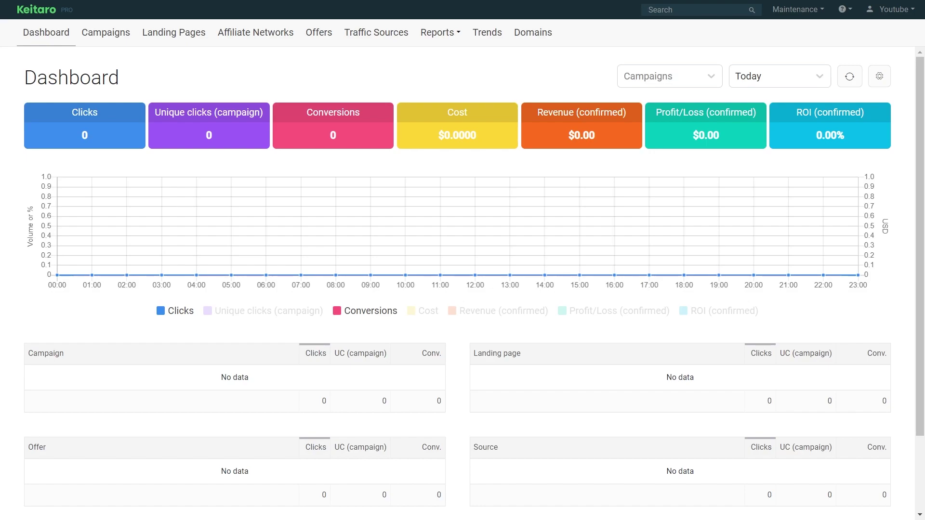
click(532, 32)
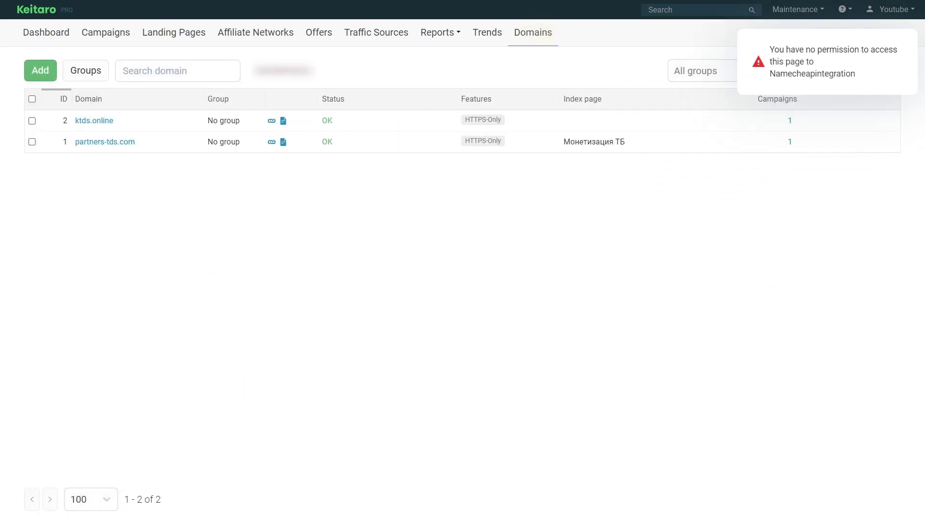
click(40, 70)
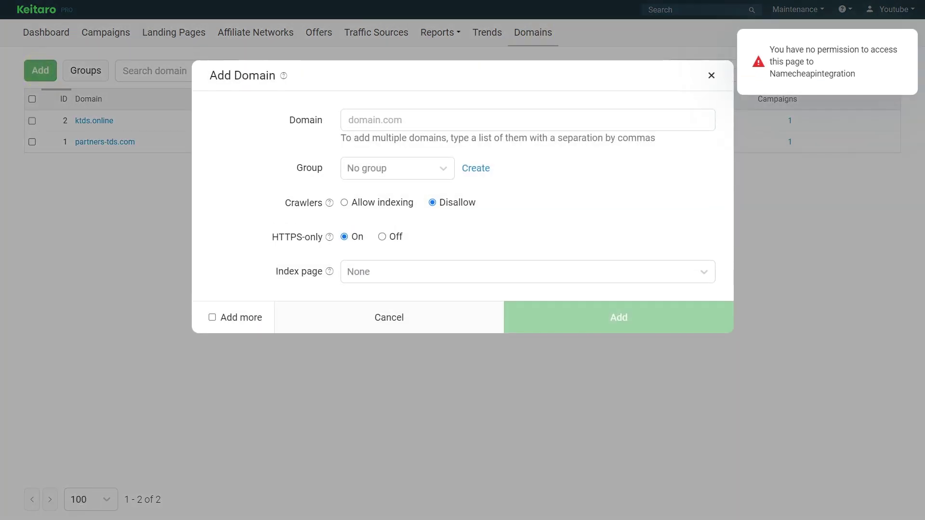
click(397, 119)
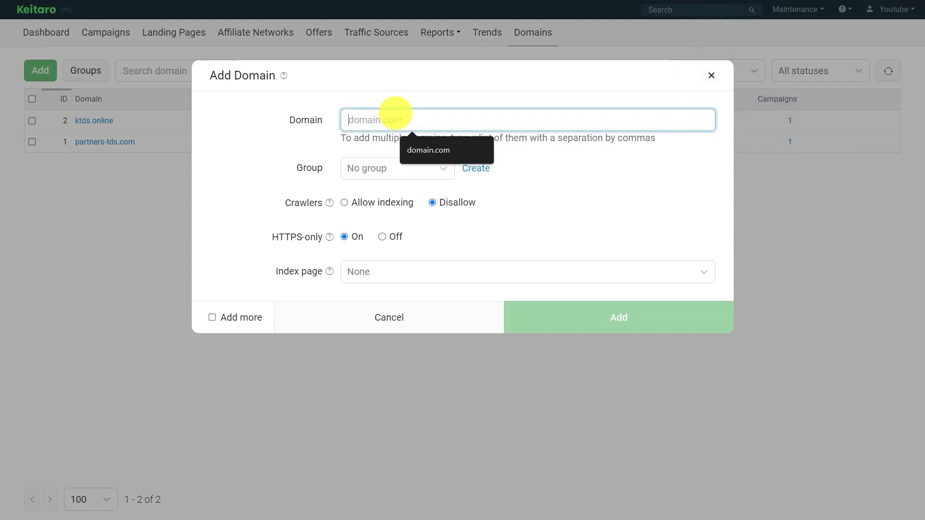
text(https://domain.com/)
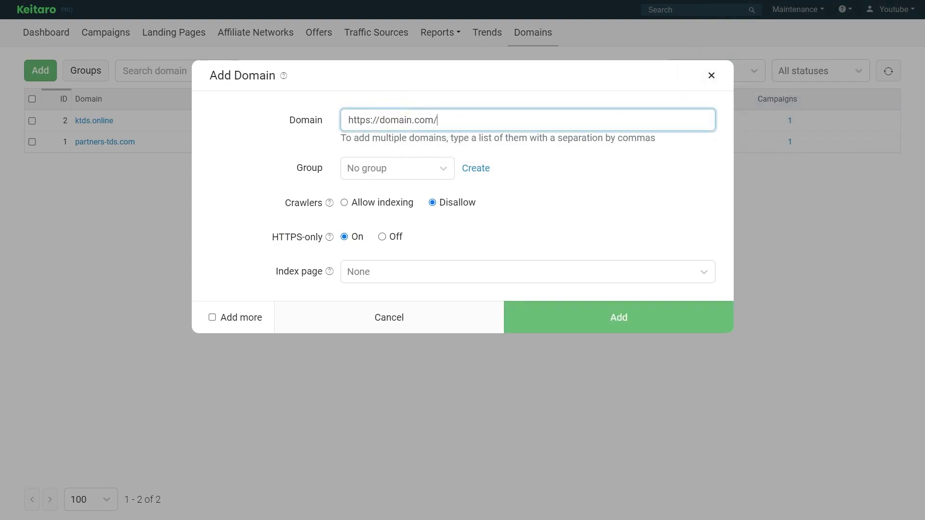
click(378, 206)
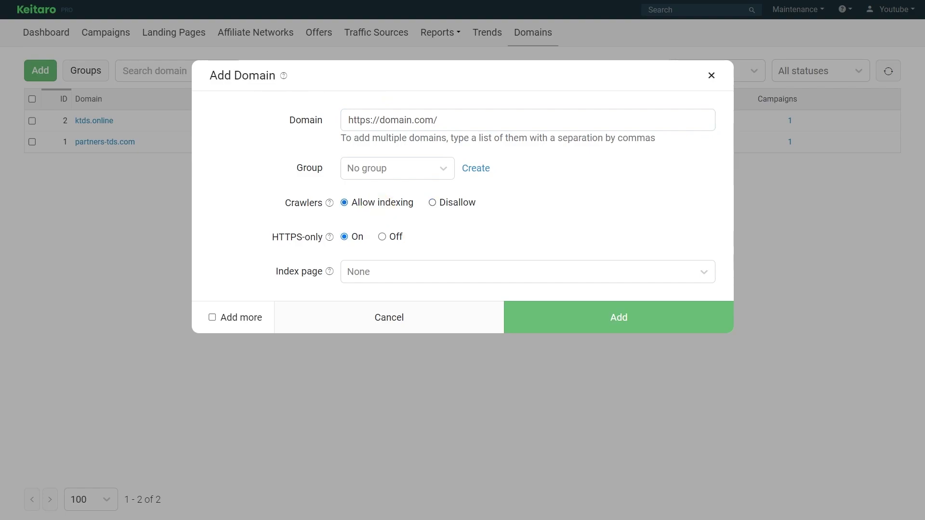
click(445, 201)
click(568, 314)
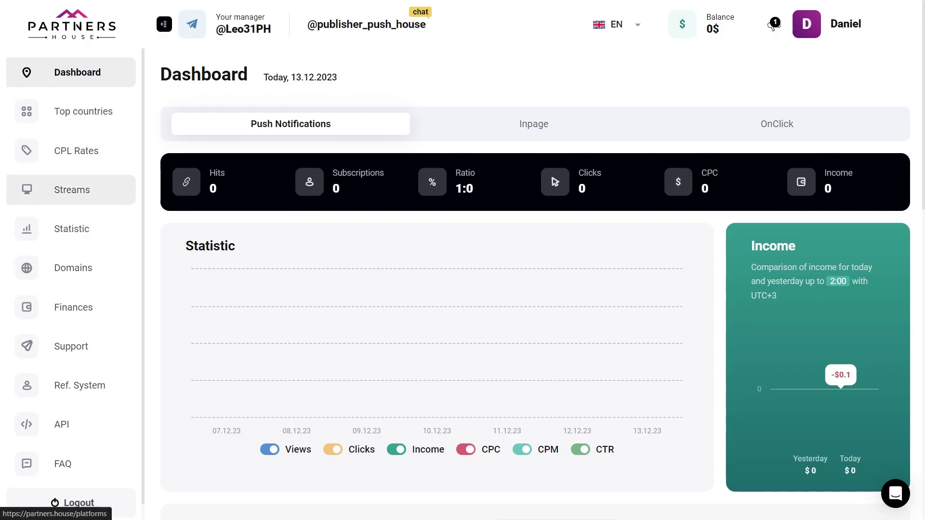
Start a new own-site platform in Streams named 'Keitaro Demo' and bring up payment models
click(87, 191)
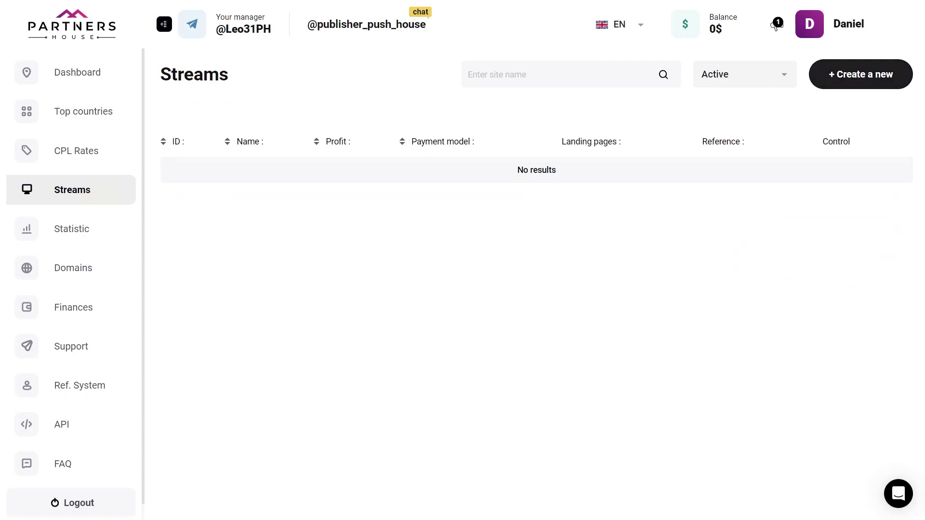
click(840, 83)
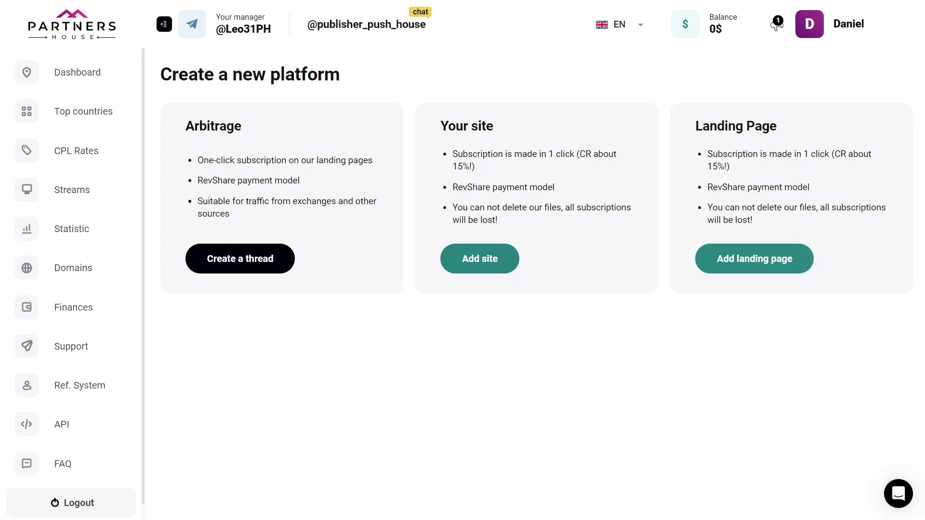
click(757, 255)
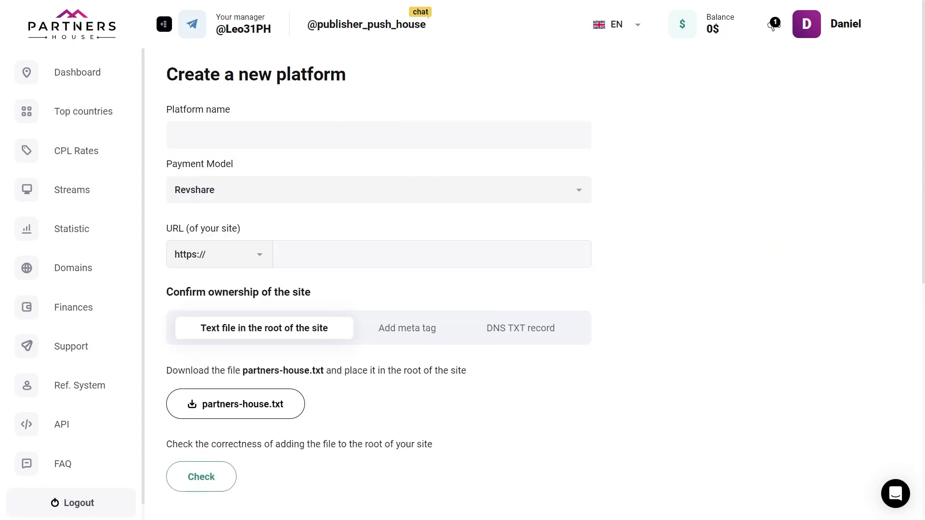
click(404, 135)
text(Keitaro Demo)
click(467, 101)
click(420, 194)
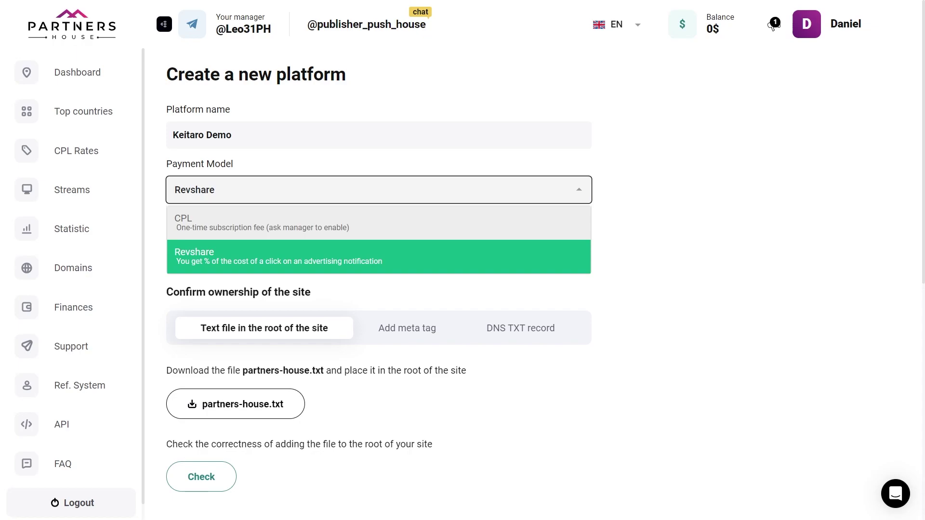
Keep Revshare and paste the copied ktds.online domain as the site URL
click(378, 254)
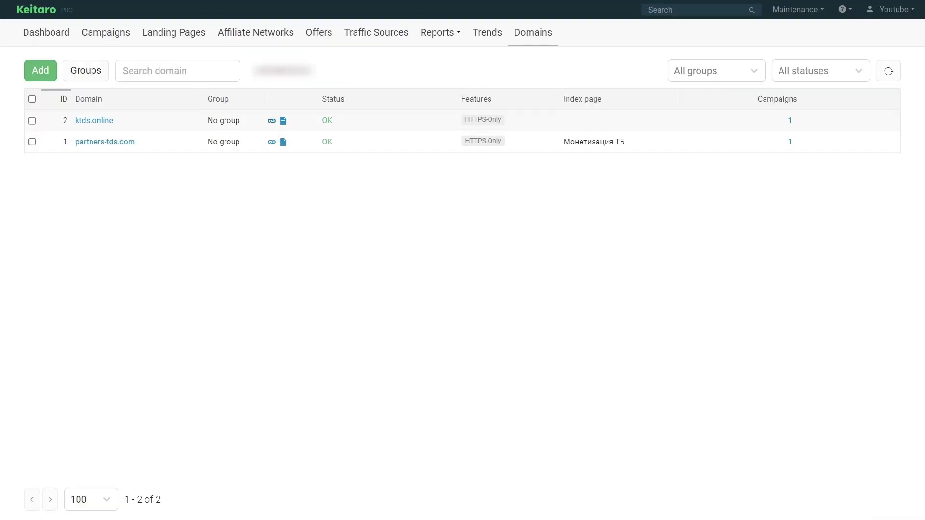
click(272, 120)
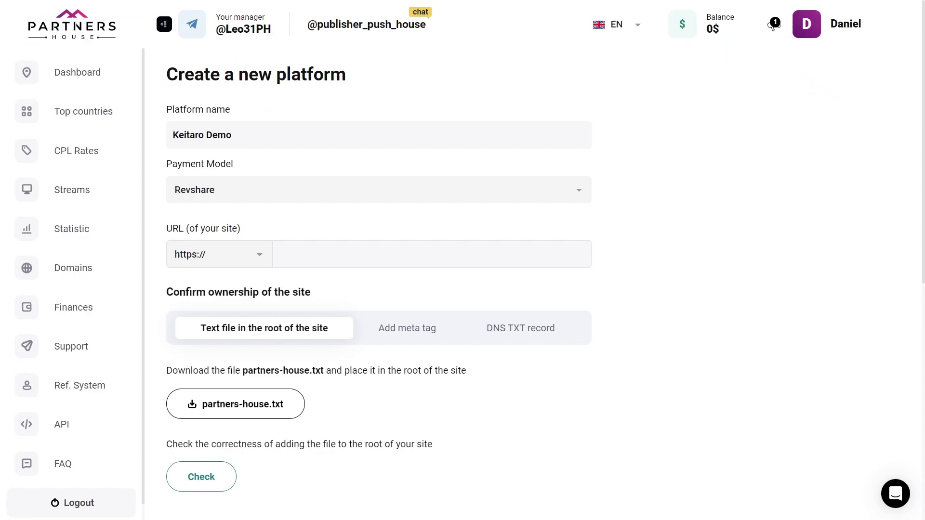
click(340, 254)
key(ctrl+v)
key(Tab)
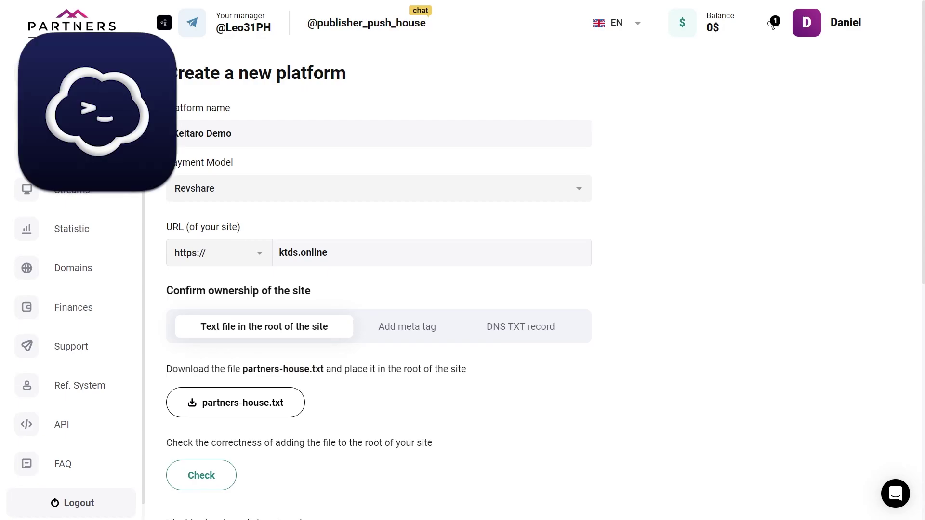
key(alt+Tab)
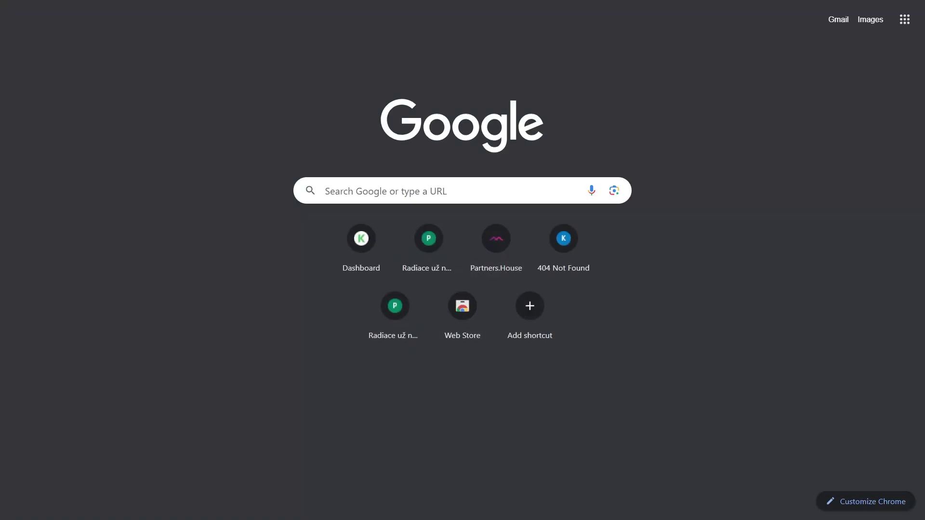
Search Google for termius and reach termius.com's Windows app download page
click(462, 191)
text(termiu)
key(Return)
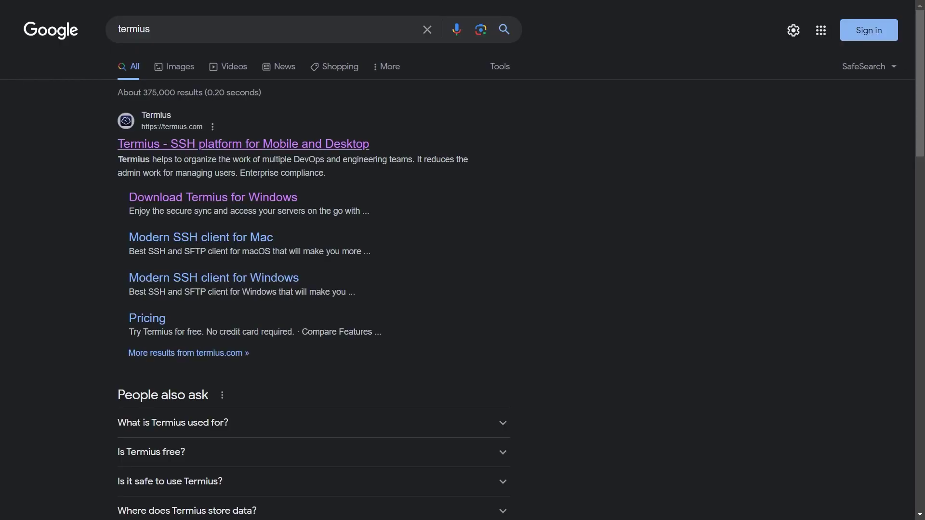
click(352, 140)
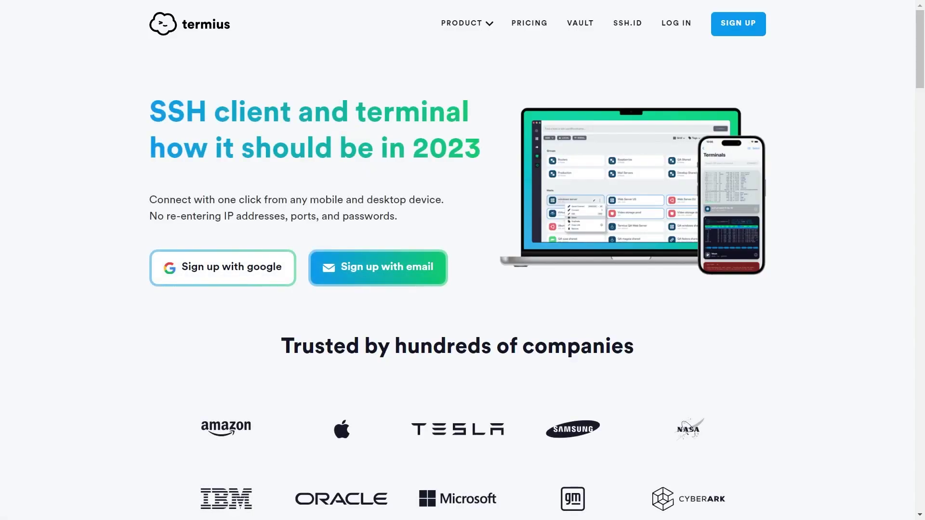
click(680, 22)
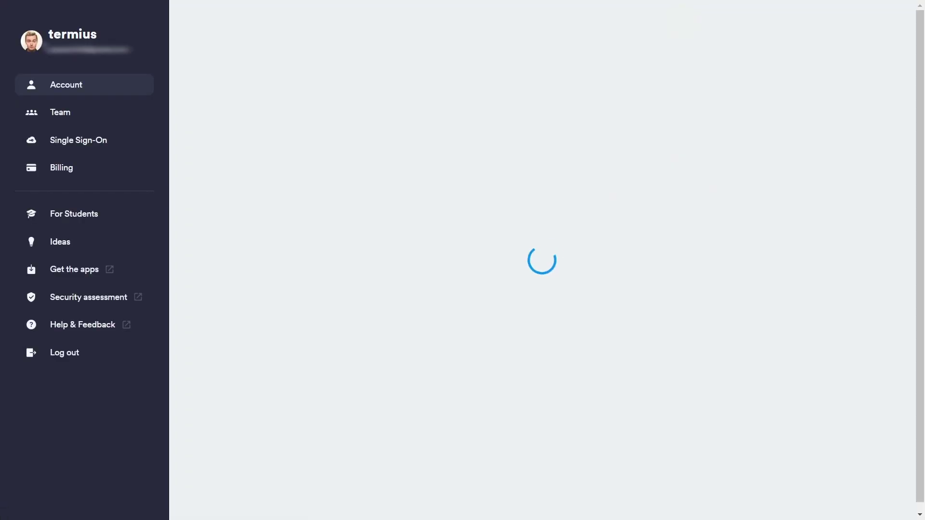
click(75, 267)
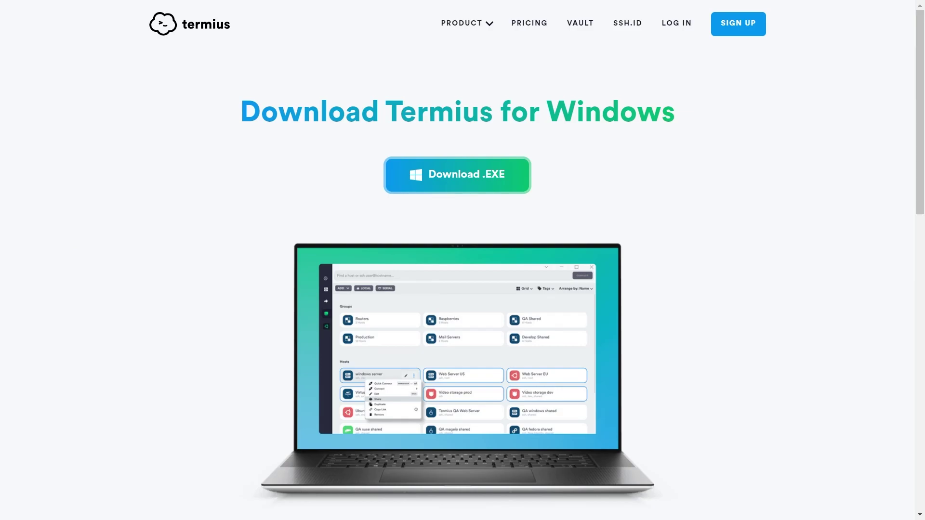
key(alt+Tab)
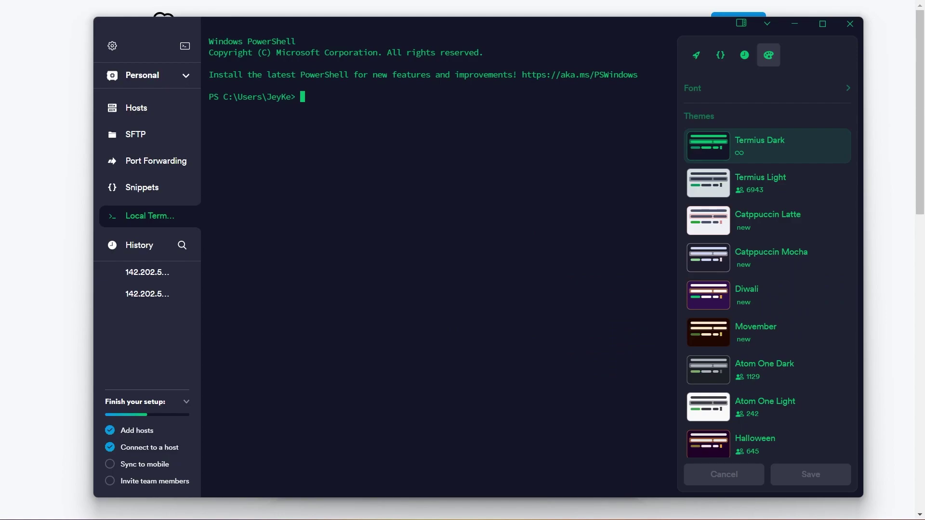
Show the Termius Hosts list, opening a new-host form and discarding it unfilled
click(149, 108)
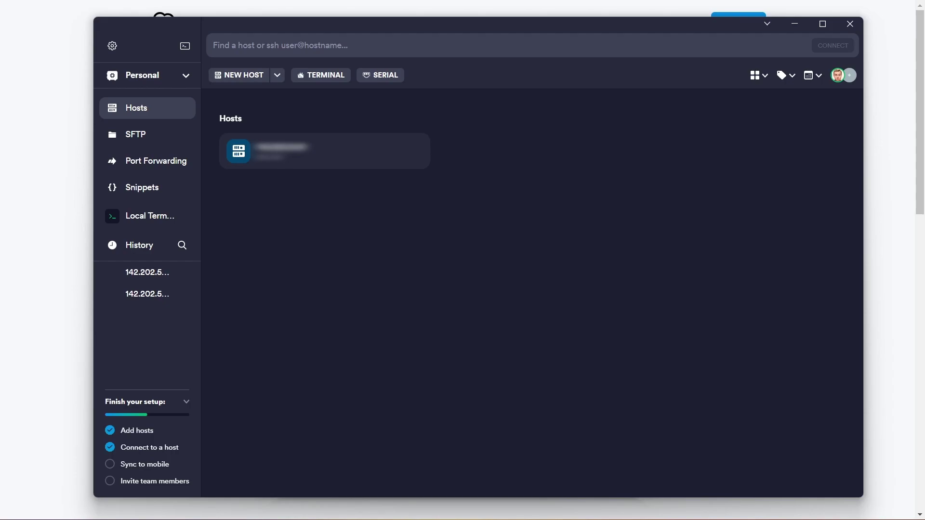
click(239, 74)
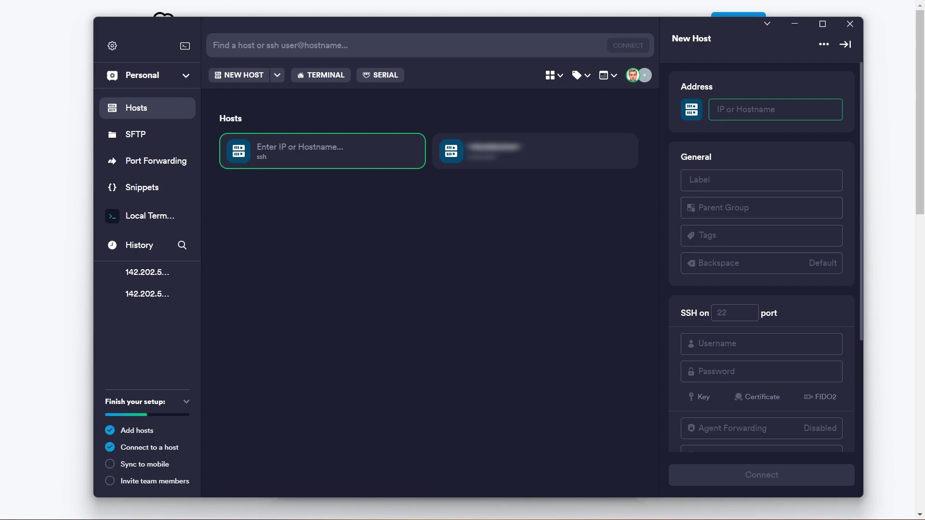
scroll(762, 290, down, 1)
click(762, 265)
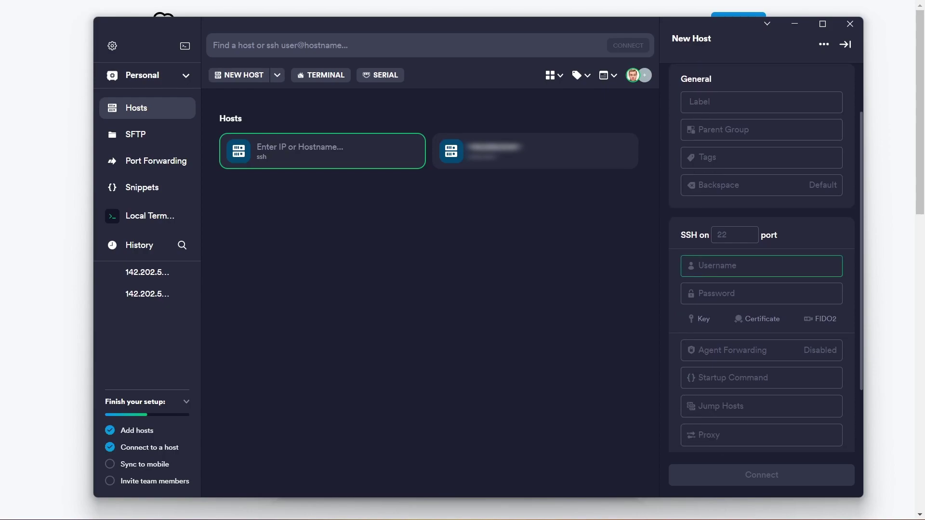
key(Tab)
key(Tab)
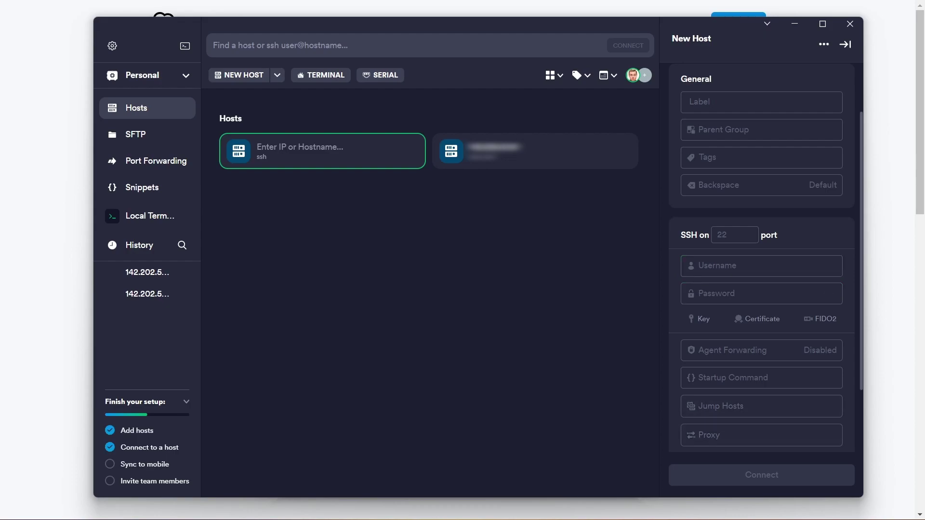
key(Escape)
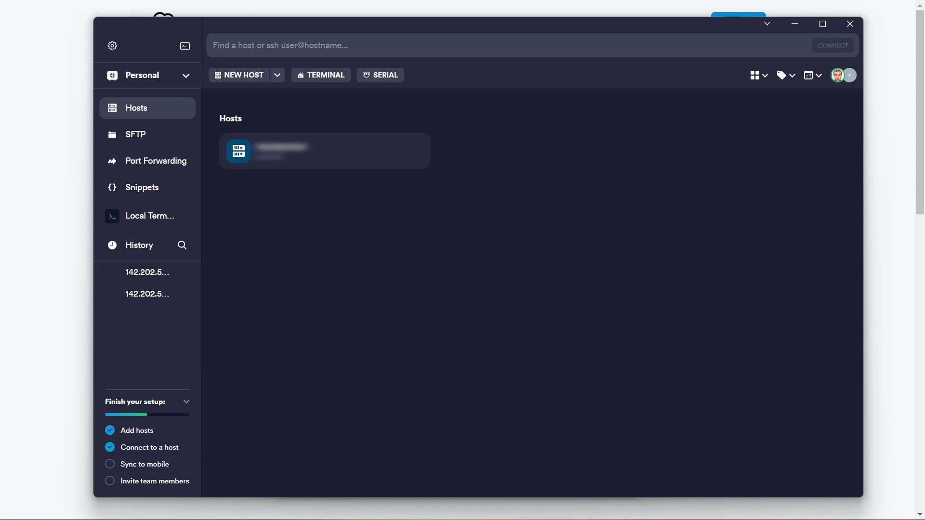
Connect the SFTP file browser to the saved remote server
click(135, 134)
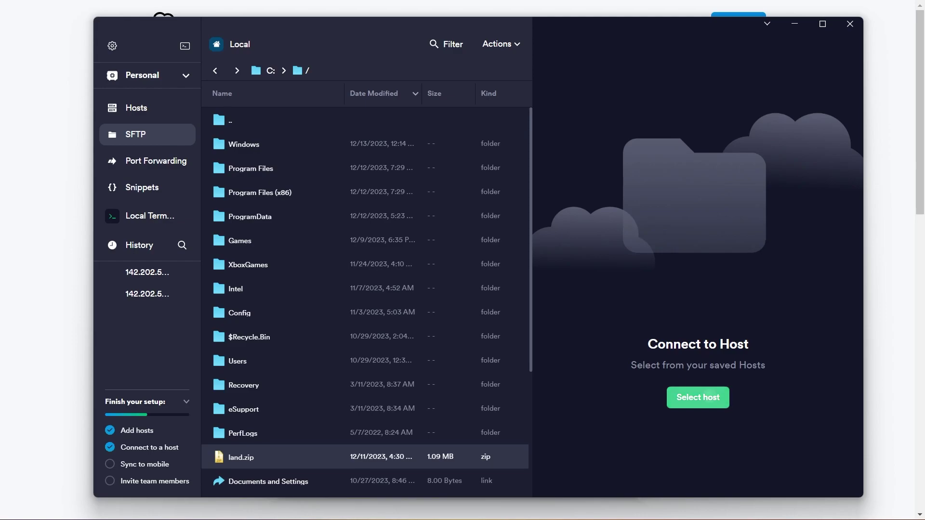
click(704, 397)
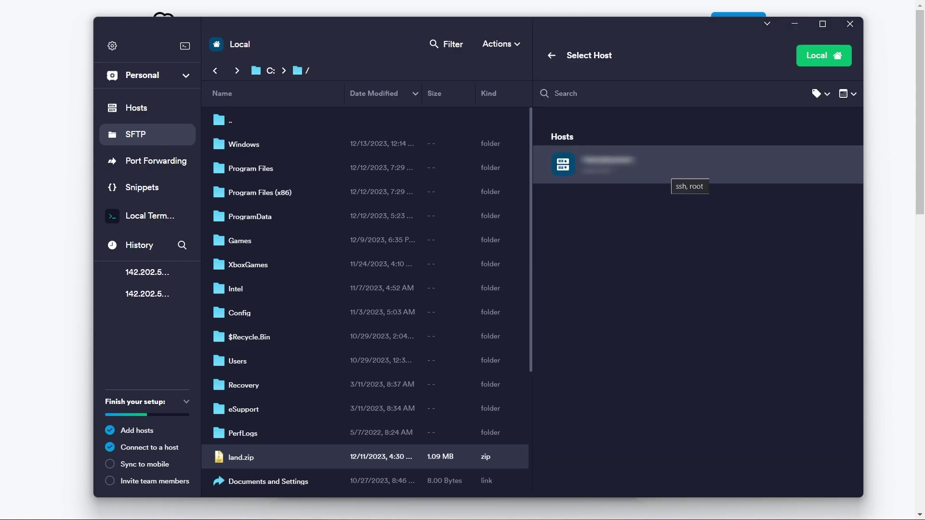
click(593, 164)
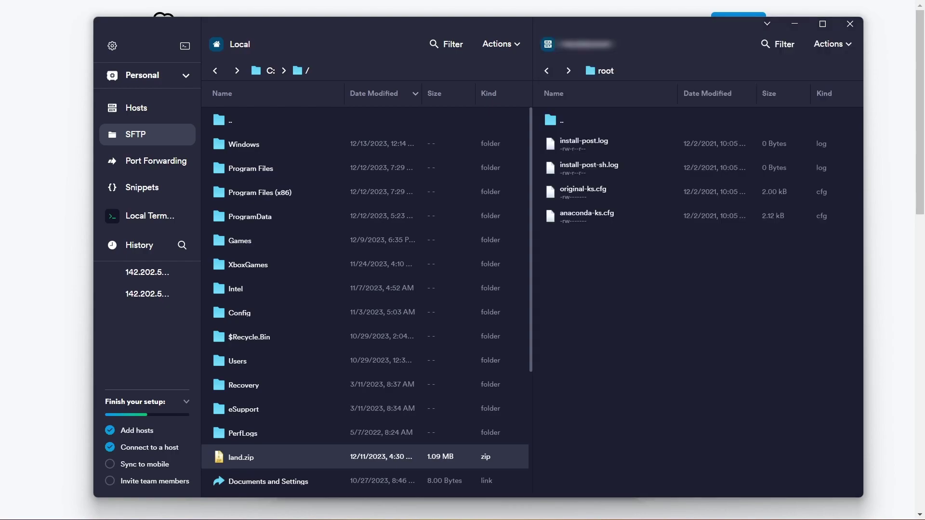
Browse the remote pane from the top level to /var/www/keitaro
double_click(561, 120)
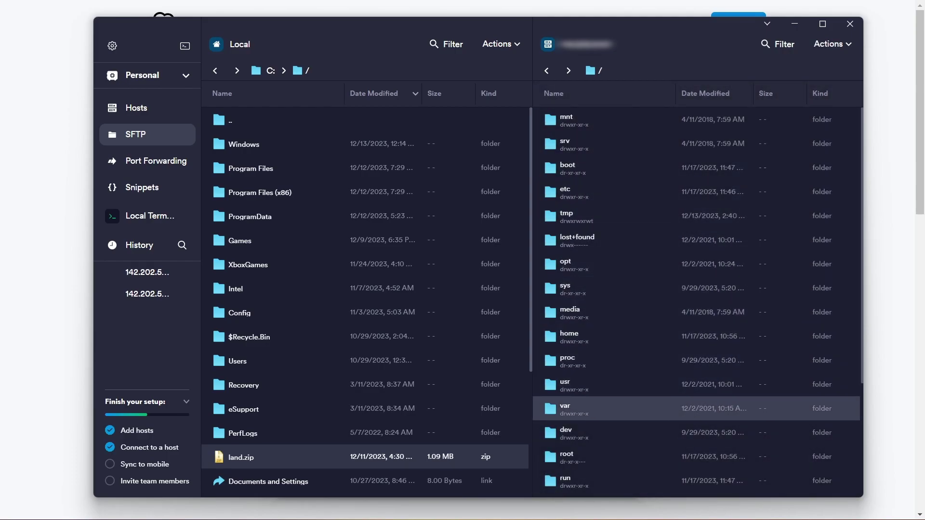
double_click(571, 408)
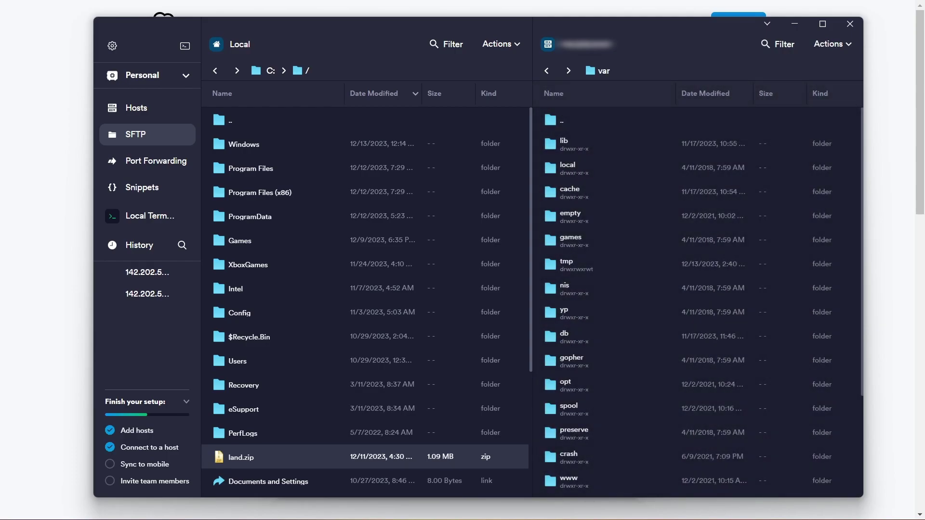
scroll(694, 380, down, 2)
scroll(695, 381, down, 2)
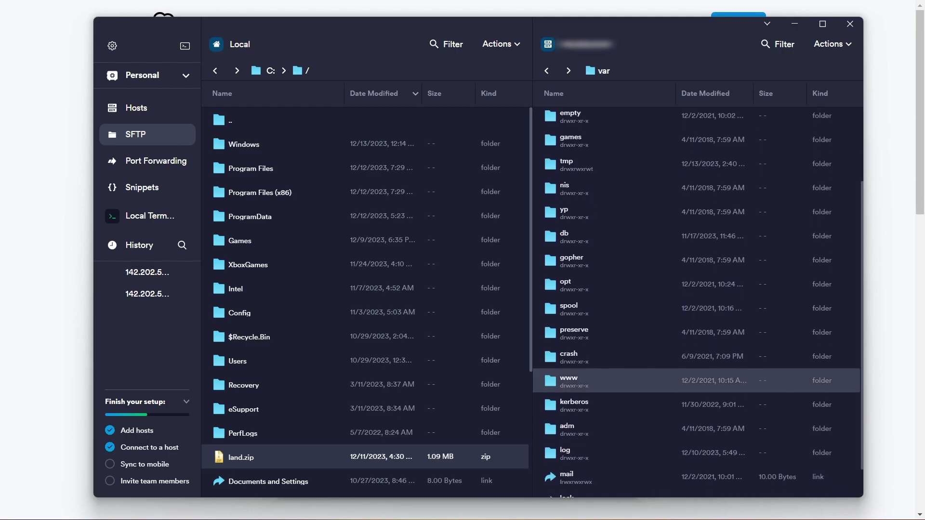
double_click(569, 380)
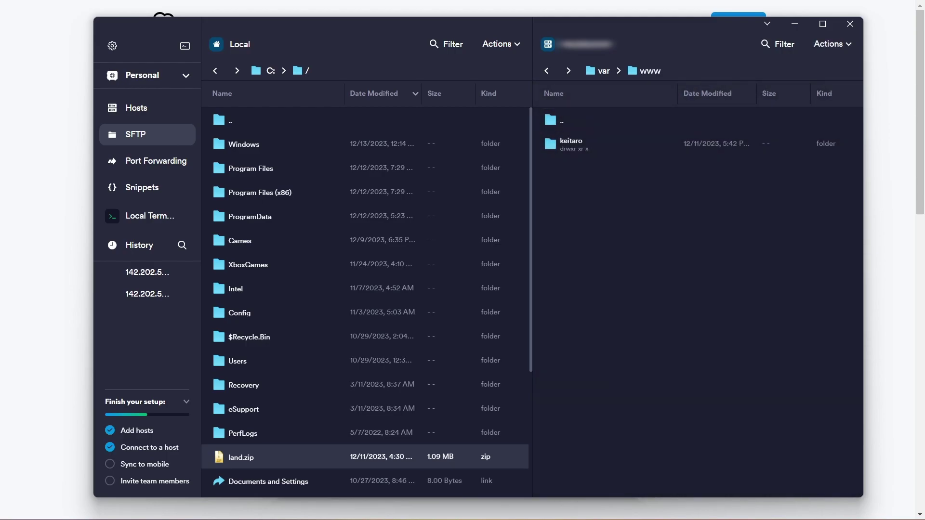
double_click(572, 143)
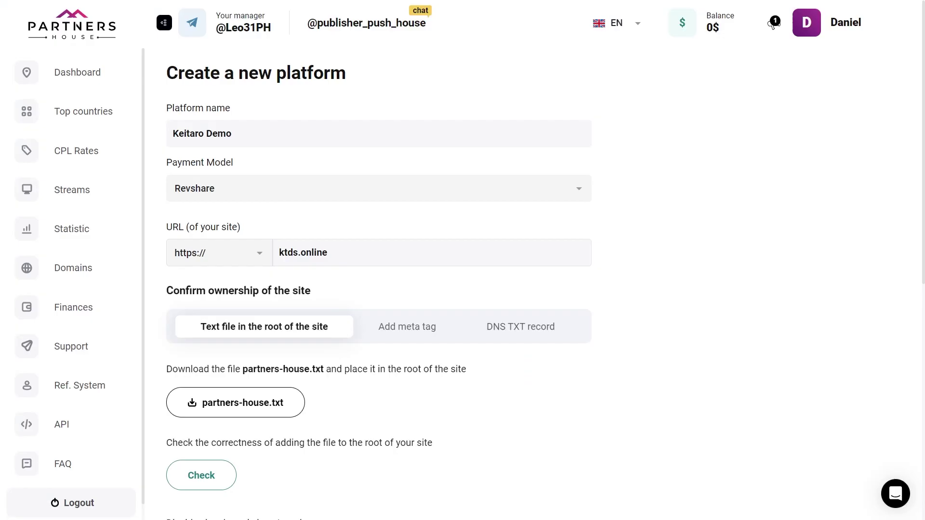
Download partners-house.txt and drag it into the server's var/www/keitaro folder
click(264, 403)
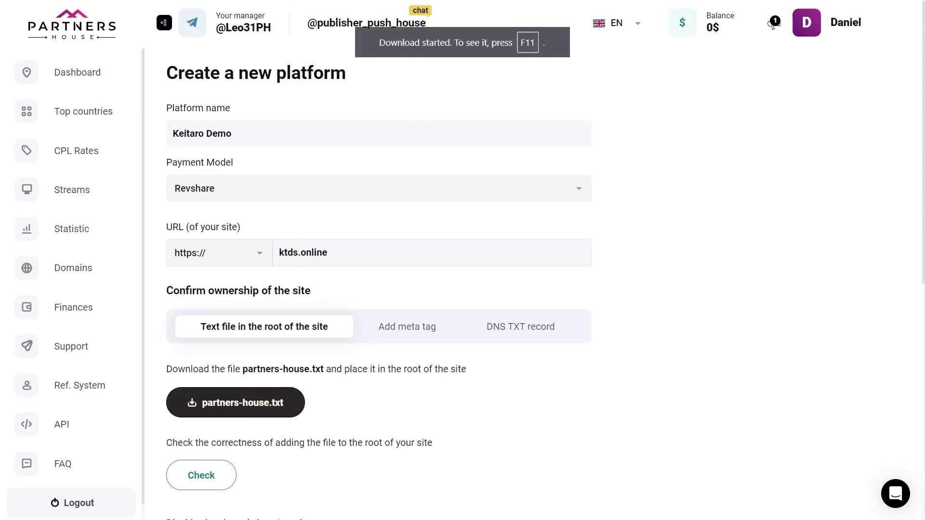
key(alt+Tab)
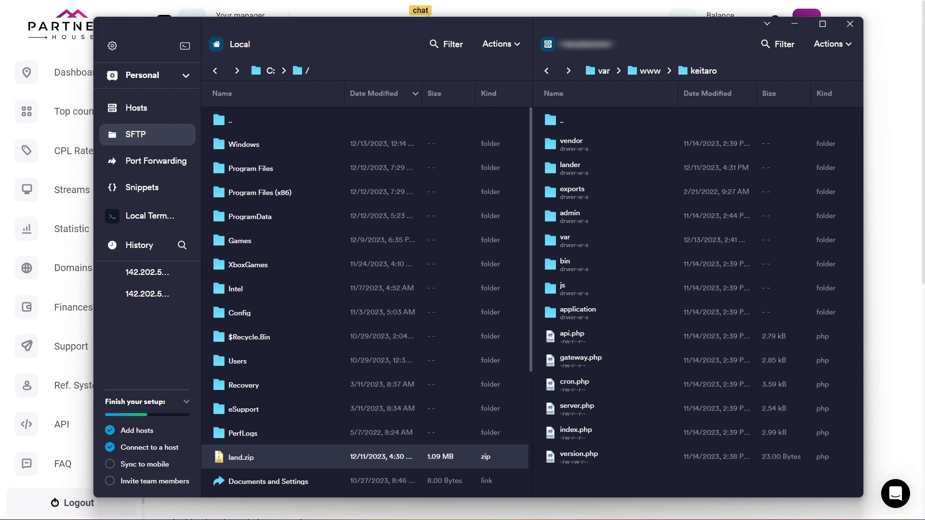
click(300, 69)
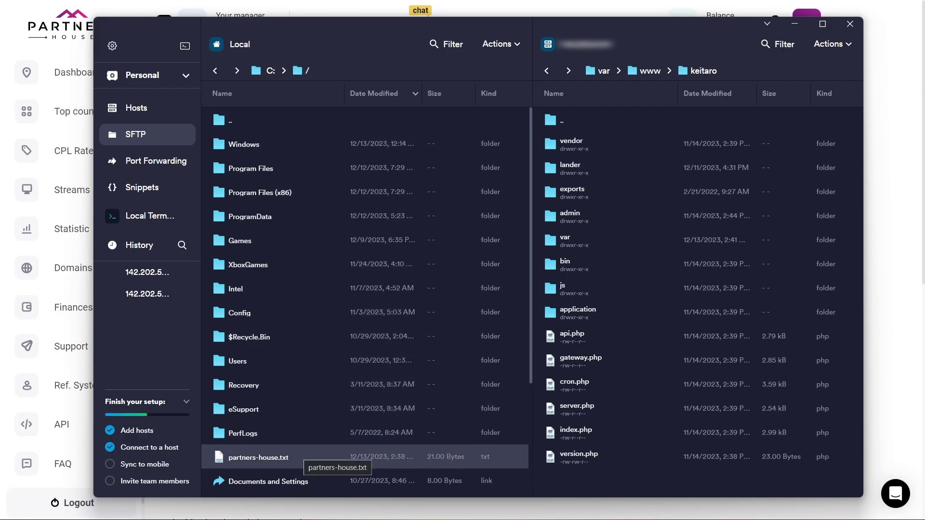
drag(304, 459, 574, 296)
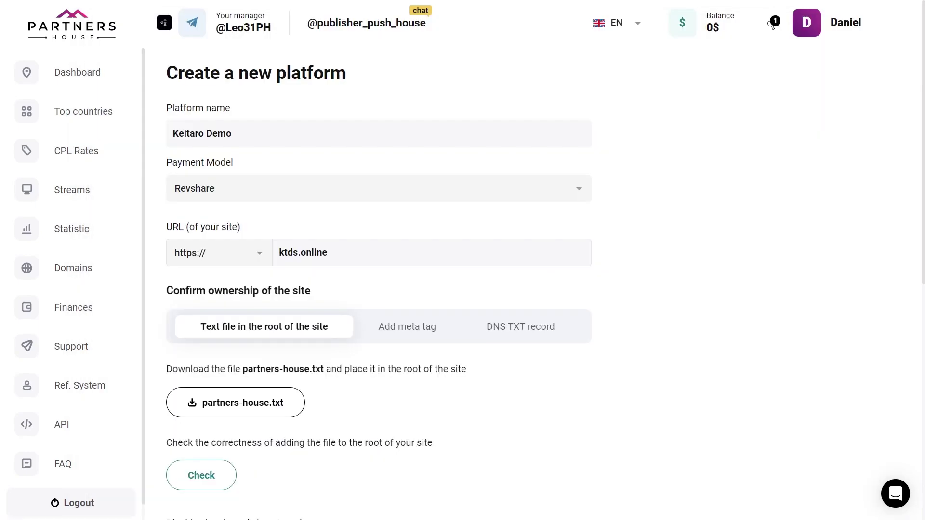
Pass the ownership check, keep the Adult category, and save the Keitaro Demo platform
click(224, 475)
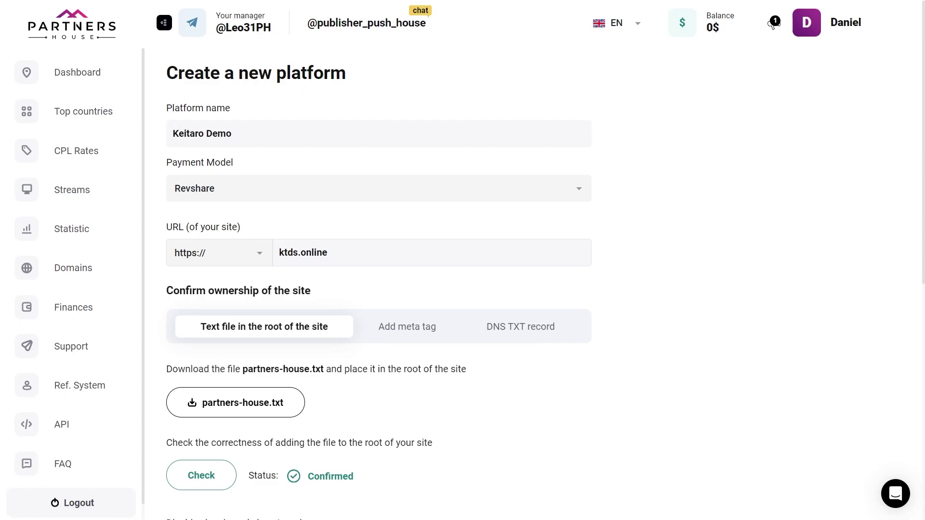
scroll(772, 23, down, 4)
scroll(378, 261, down, 1)
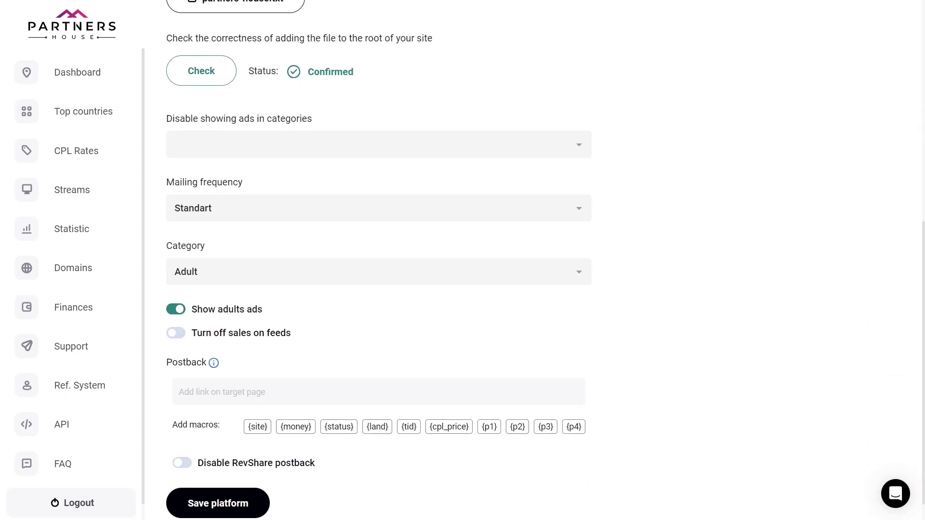
click(465, 141)
click(523, 217)
click(485, 277)
click(485, 298)
scroll(485, 297, down, 1)
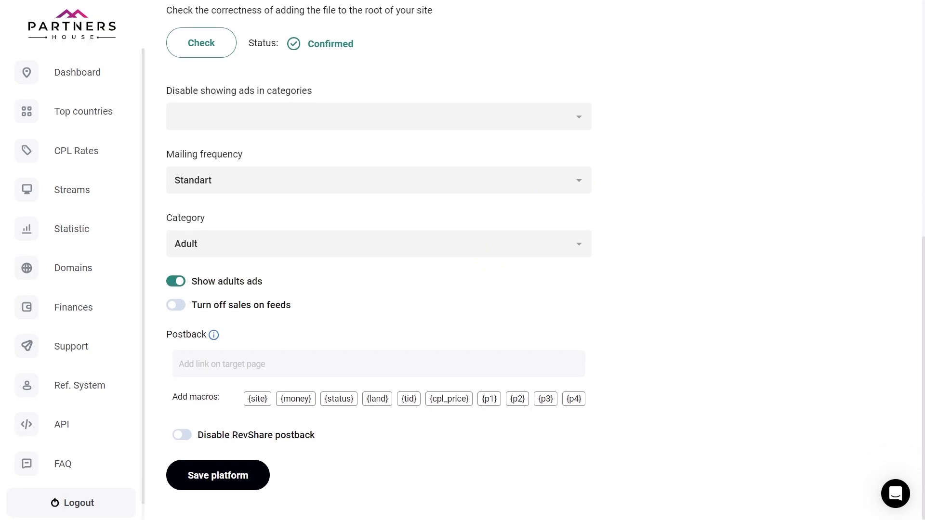
click(360, 369)
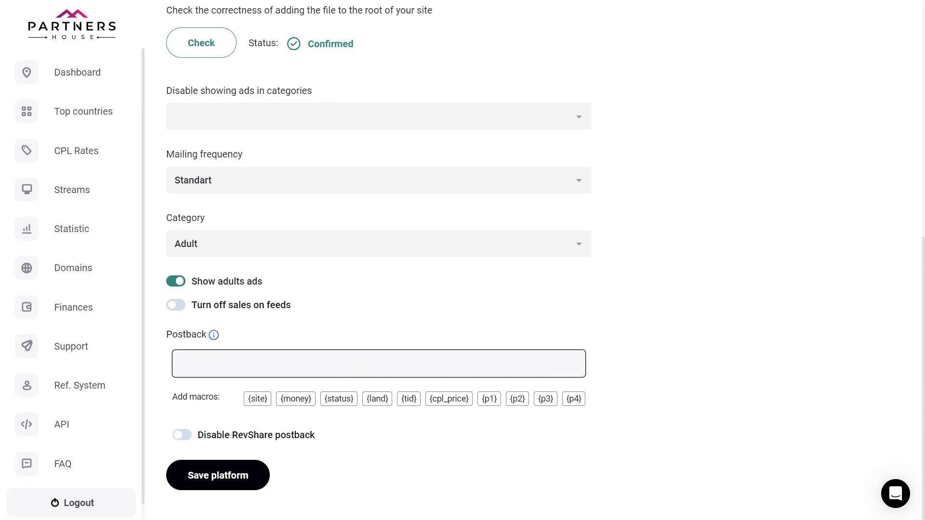
click(245, 475)
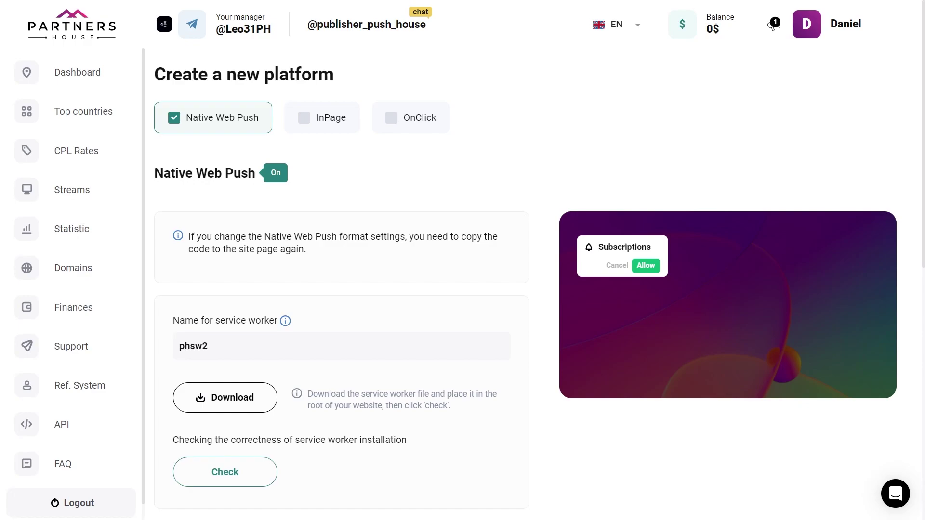
Download the phsw2 file listed under Name for service worker in Native Web Push
click(222, 148)
click(326, 145)
click(224, 398)
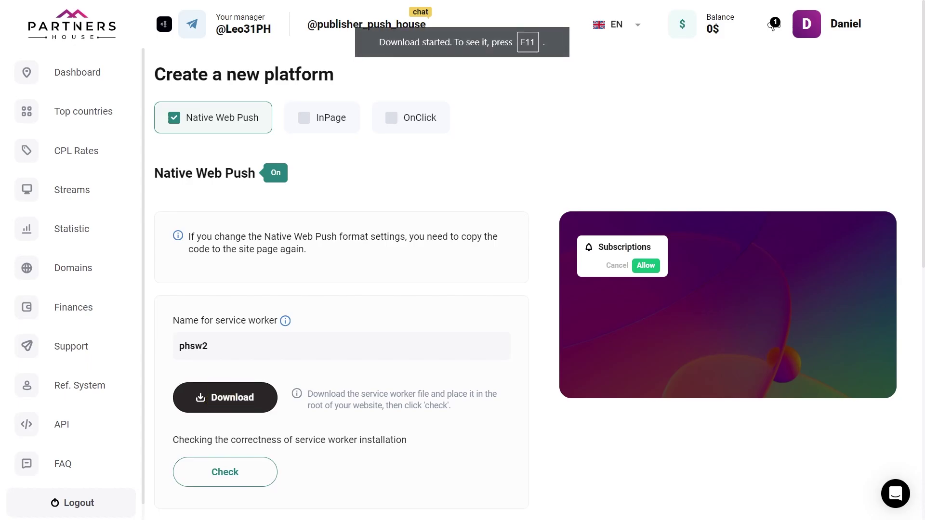
Upload phsw2.js into the server's var/www/keitaro folder through Termius SFTP, then close it
key(alt+Tab)
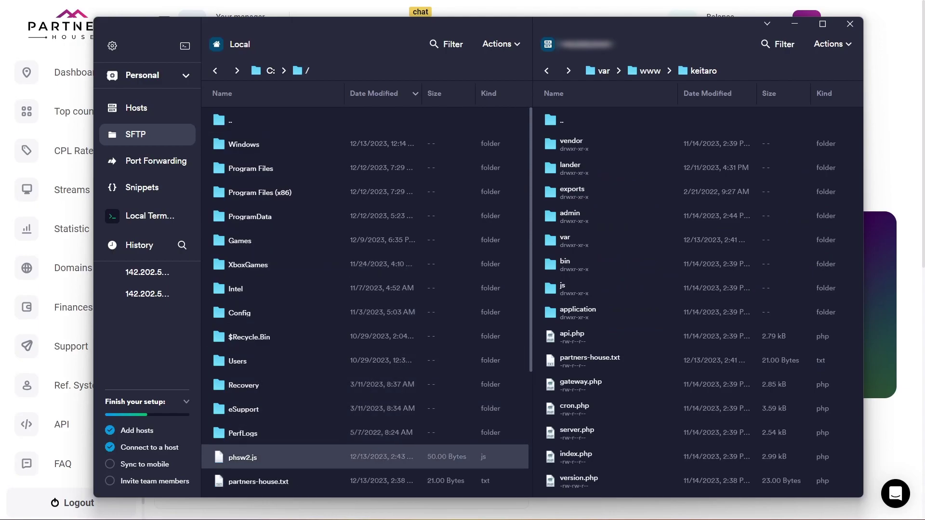
drag(243, 457, 549, 378)
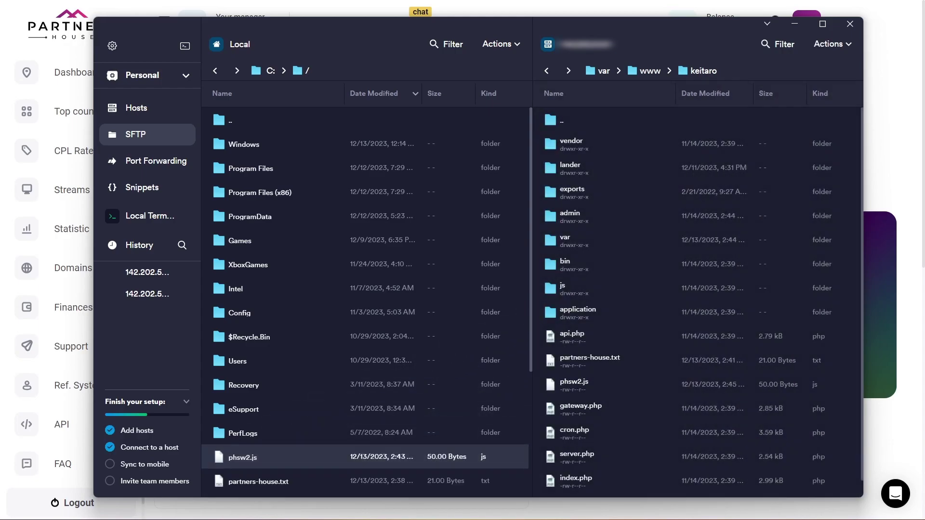
click(795, 24)
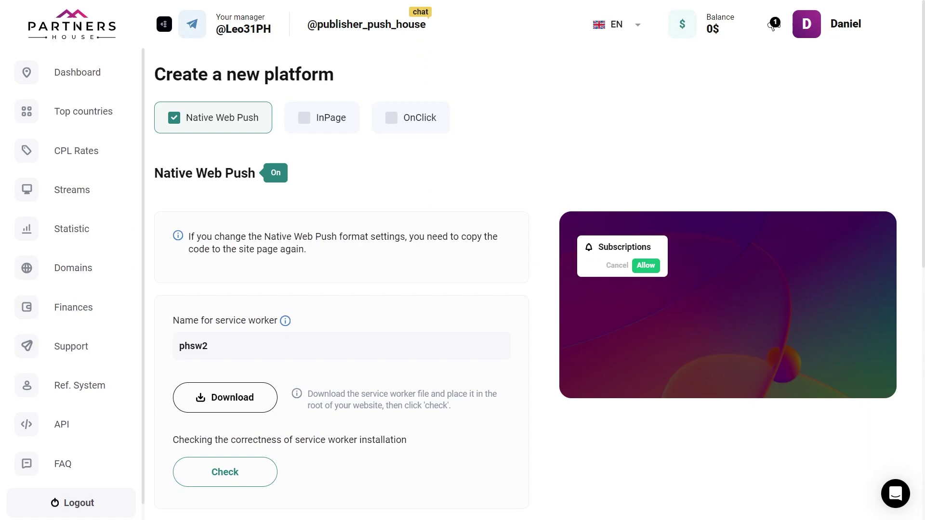
scroll(772, 26, down, 2)
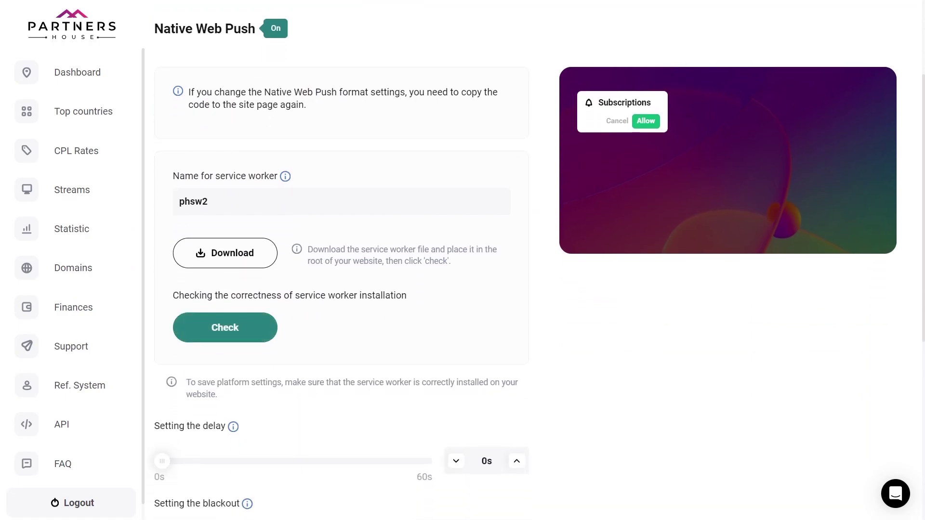
Confirm the service worker, set 48% blackout with dimming text Test/Keitaro, and save
click(243, 328)
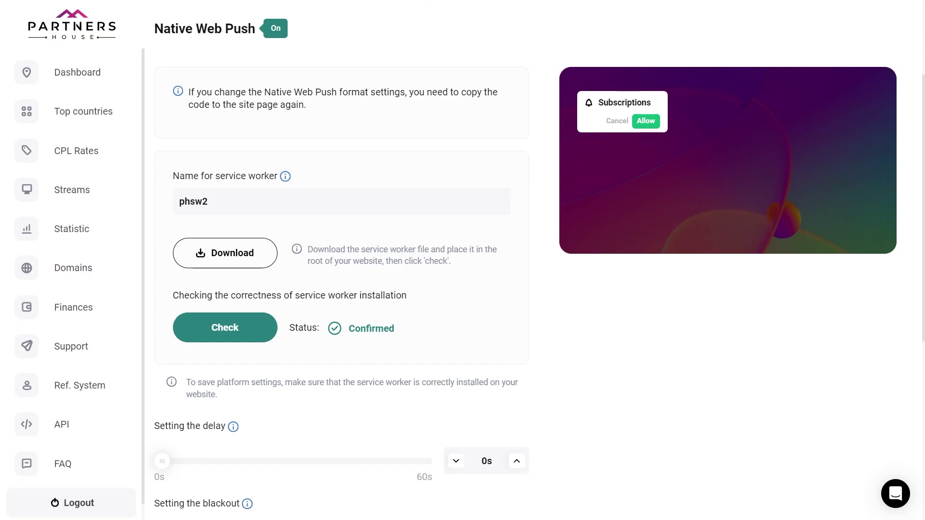
scroll(463, 260, down, 3)
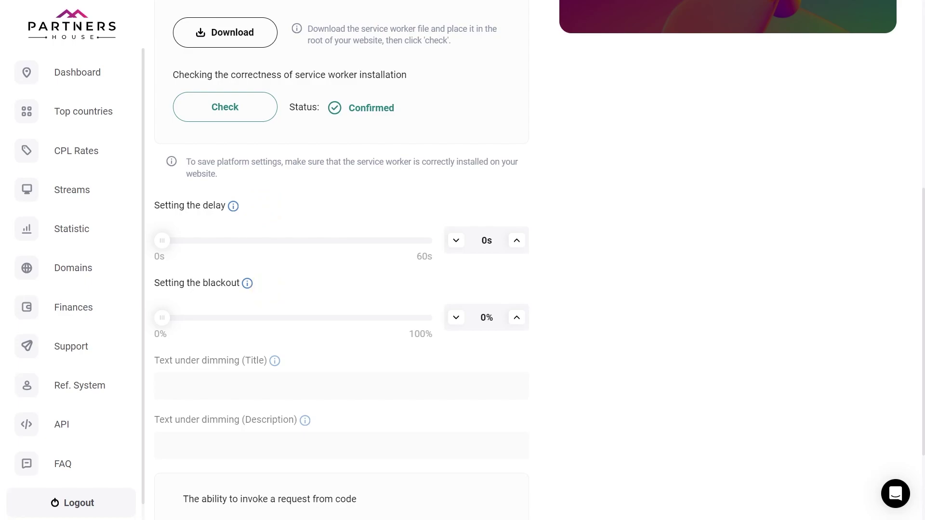
drag(161, 317, 288, 324)
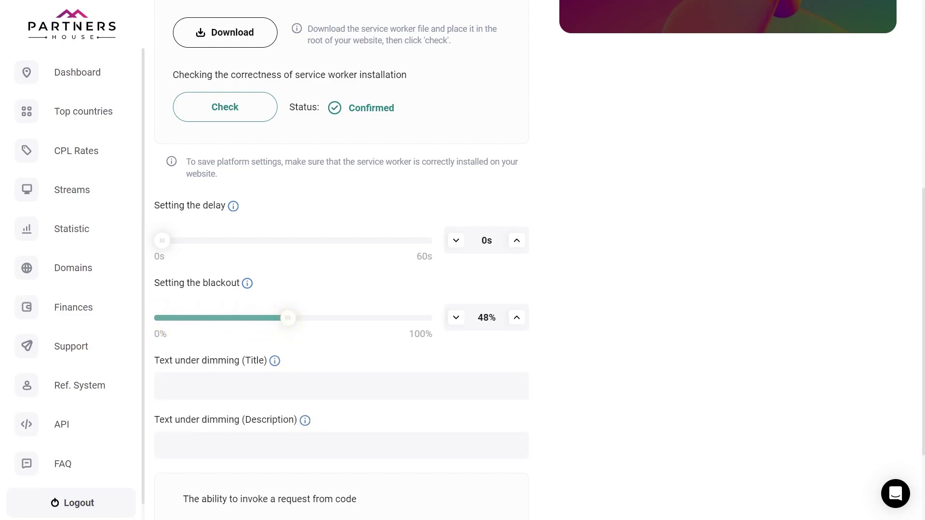
click(262, 381)
text(Tes)
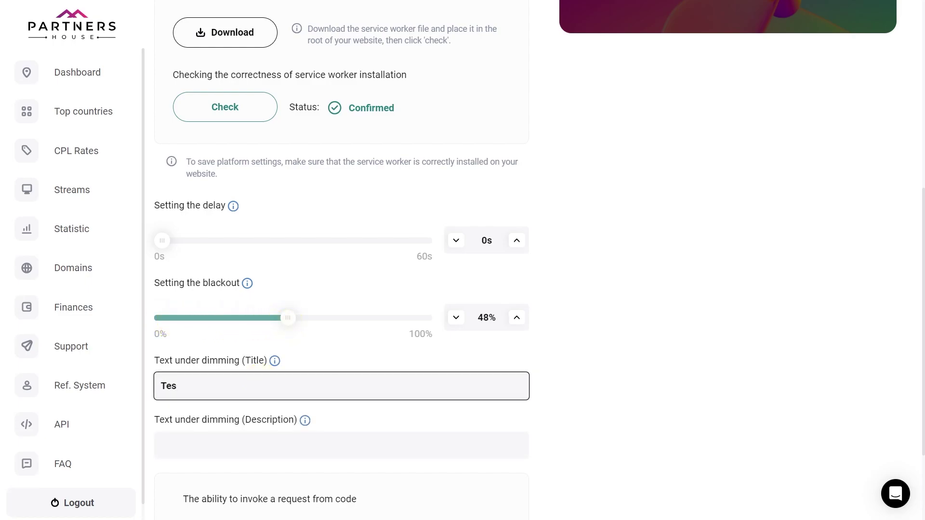
text(t)
key(Tab)
text(Keitaro)
scroll(463, 260, down, 2)
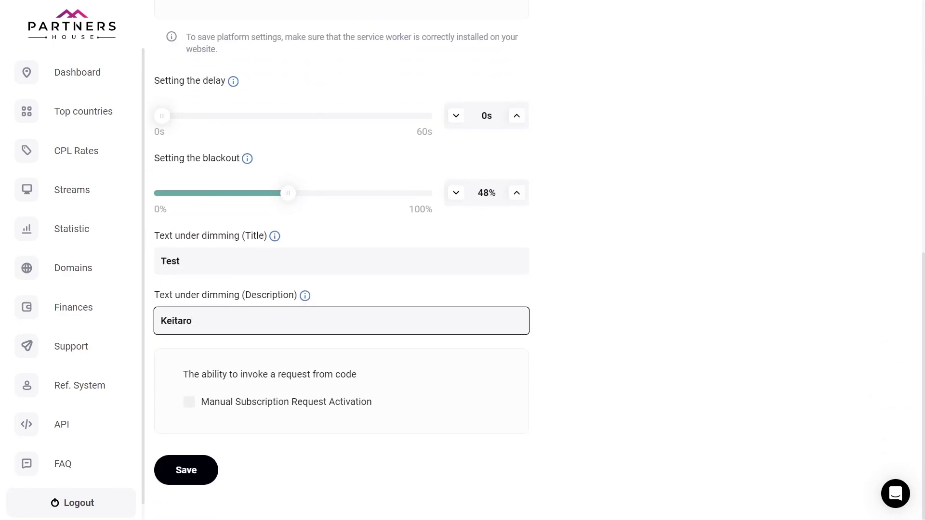
click(195, 466)
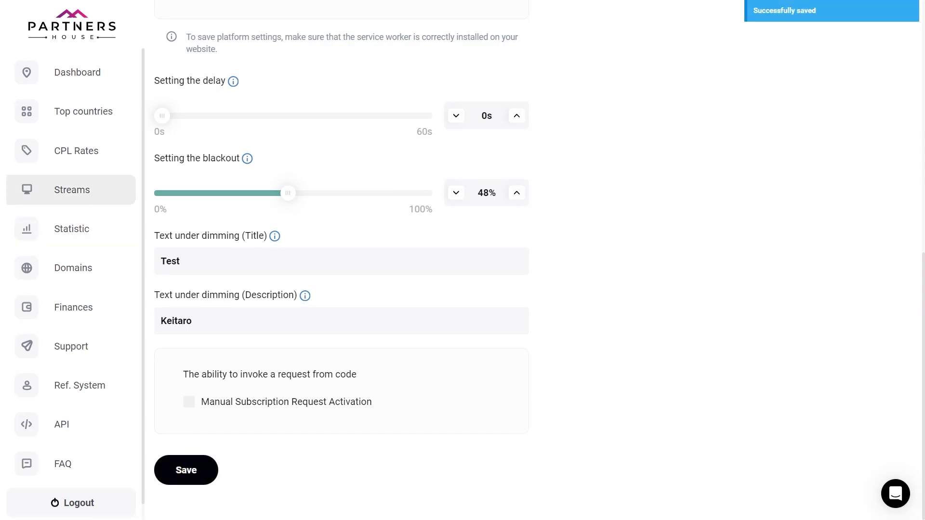
click(73, 190)
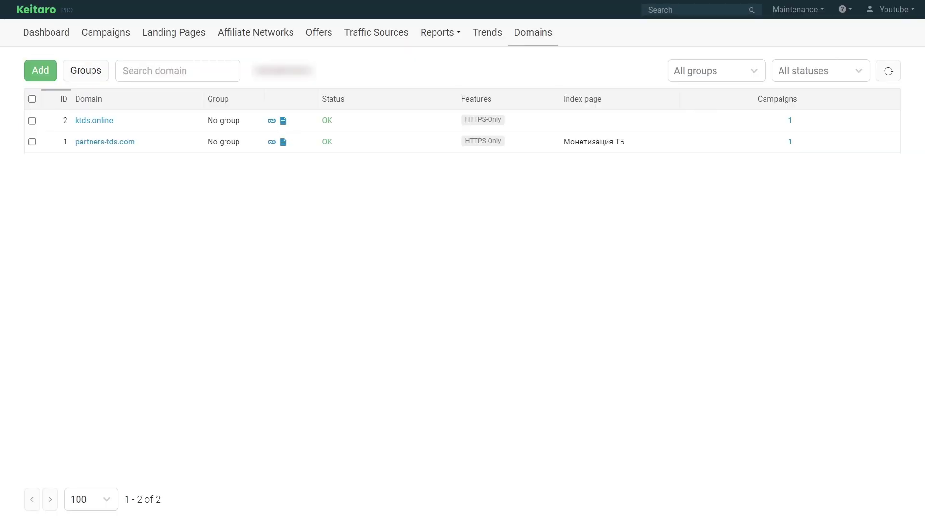
Create a landing page named Demo by uploading the land.zip archive
click(174, 36)
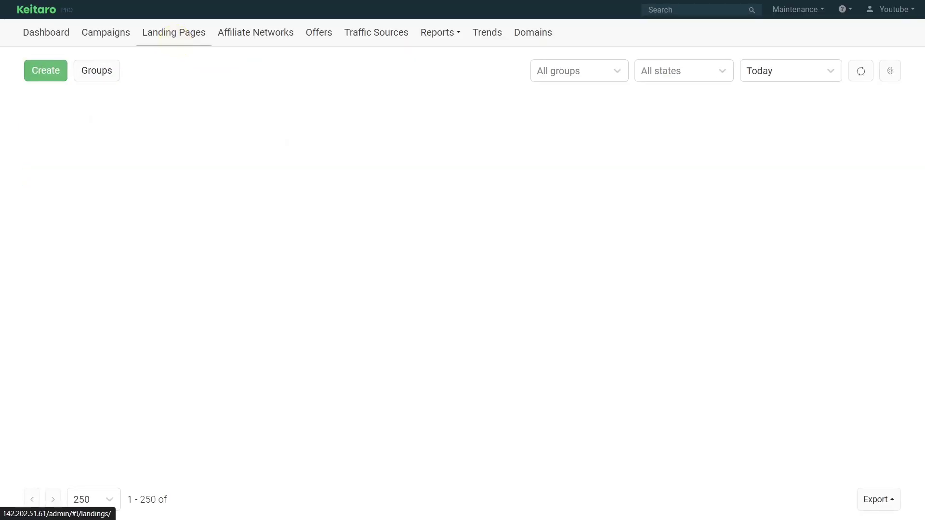
click(46, 71)
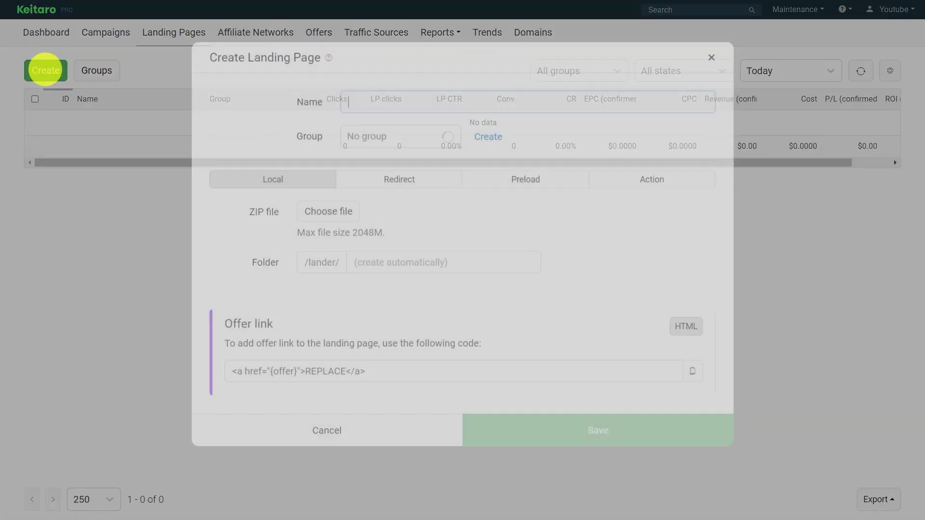
click(388, 117)
text(Demo)
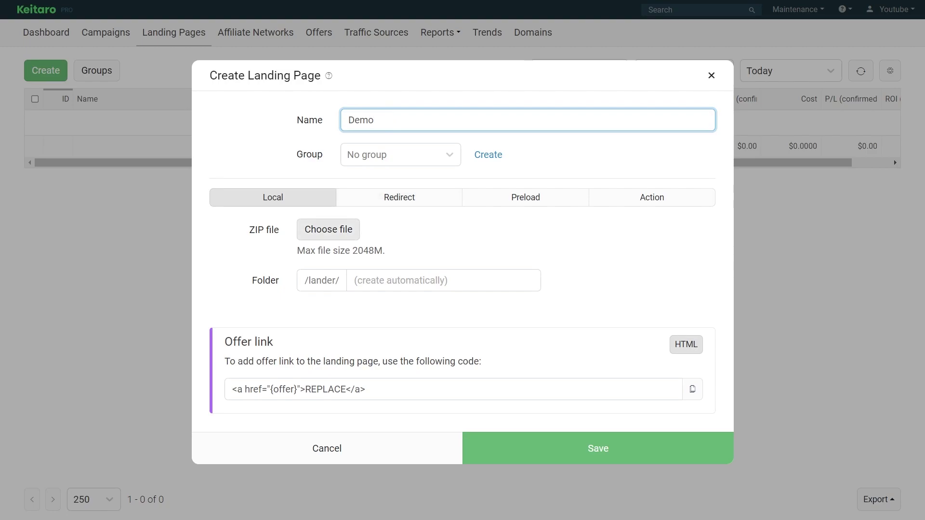
click(330, 229)
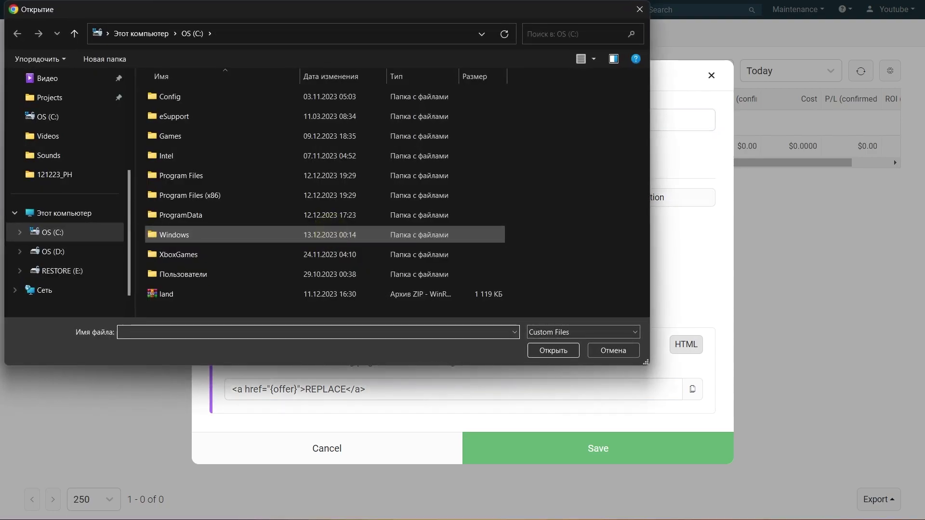
double_click(171, 292)
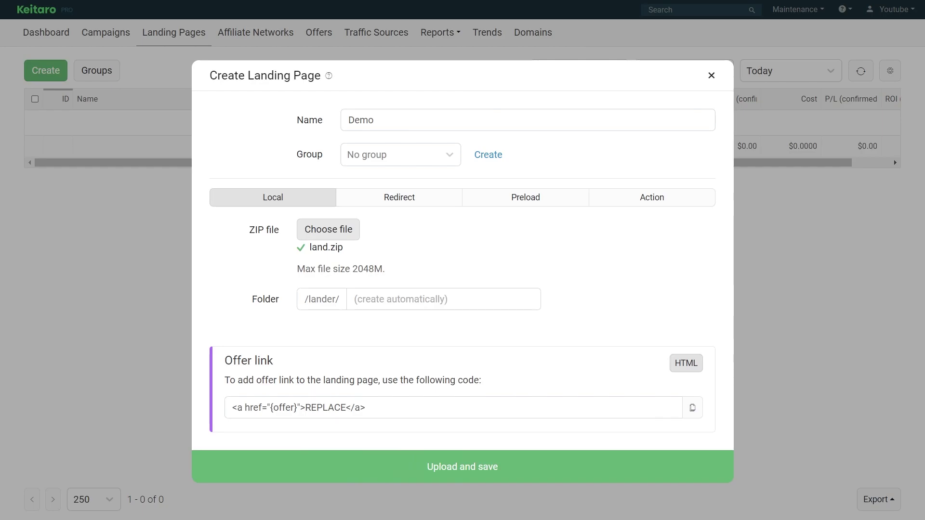
click(489, 465)
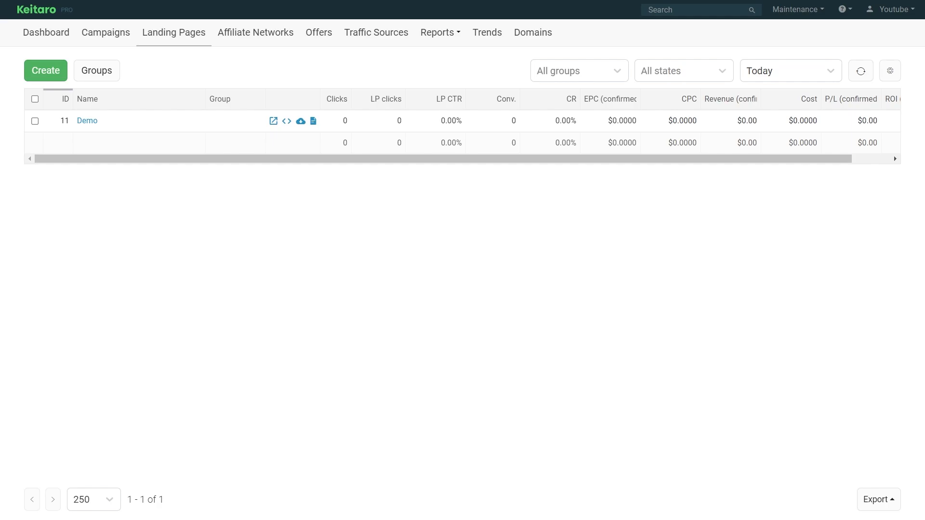
Start a new campaign named Demo Campaign on the partners-tds.com domain
click(107, 30)
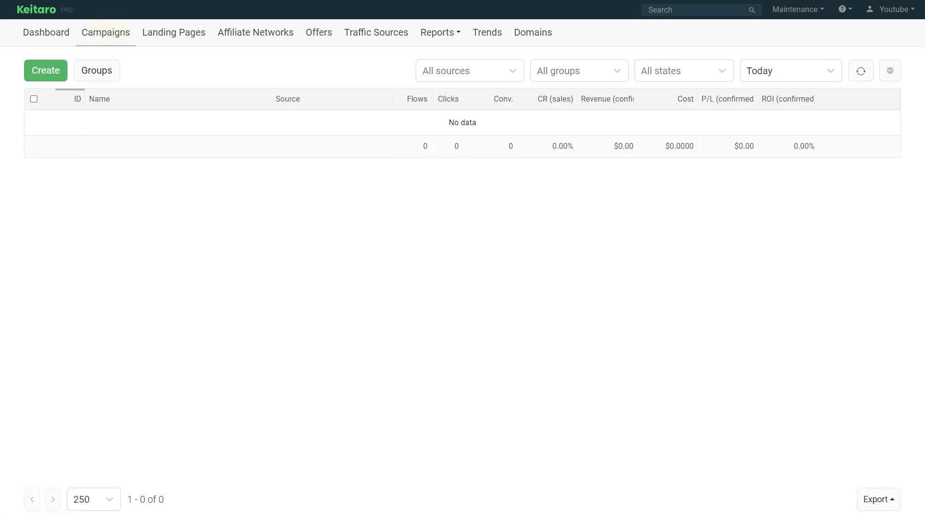
click(45, 70)
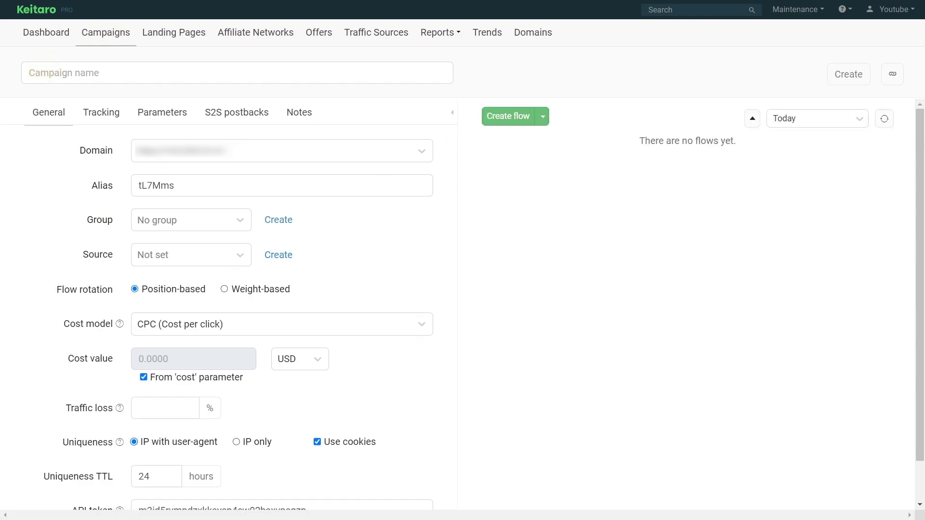
click(265, 72)
text(Demo Campaign)
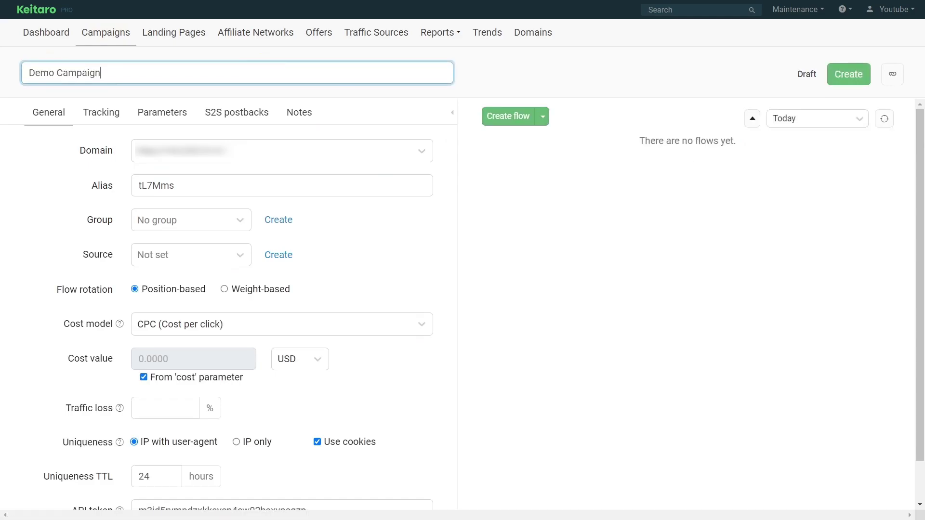
click(421, 151)
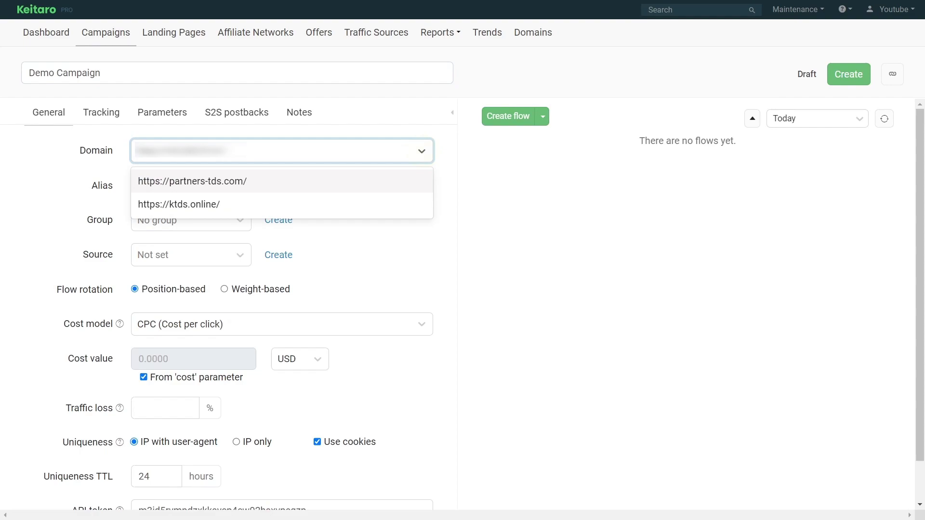
click(218, 181)
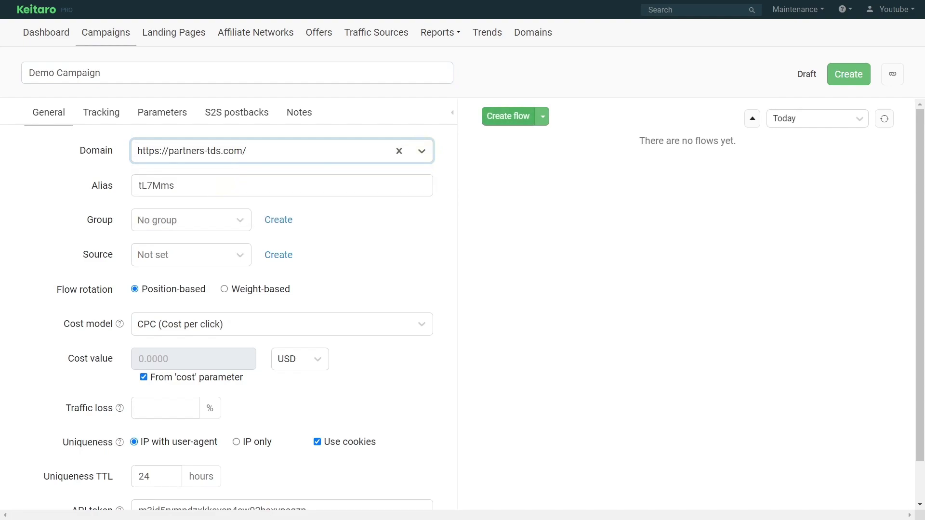
Add a flow sending visitors to the Demo landing page, save, and copy the campaign link
click(508, 117)
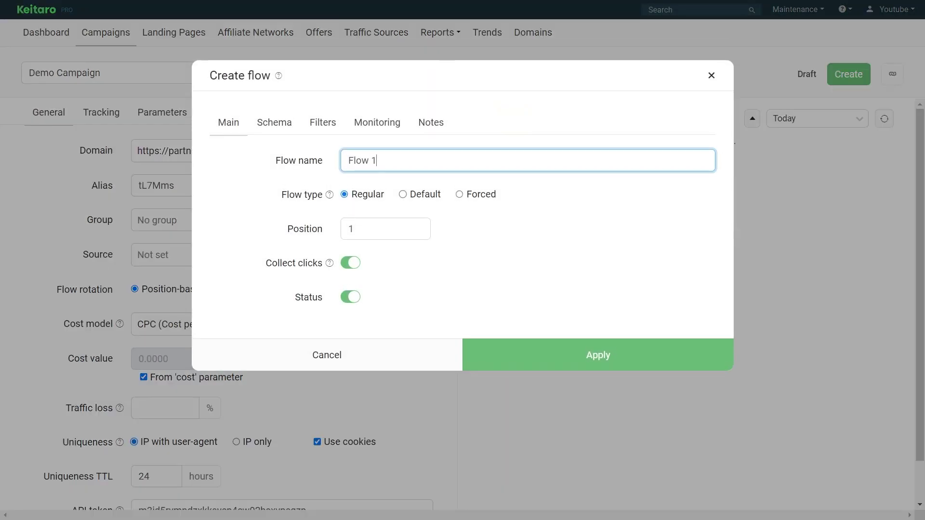
click(274, 122)
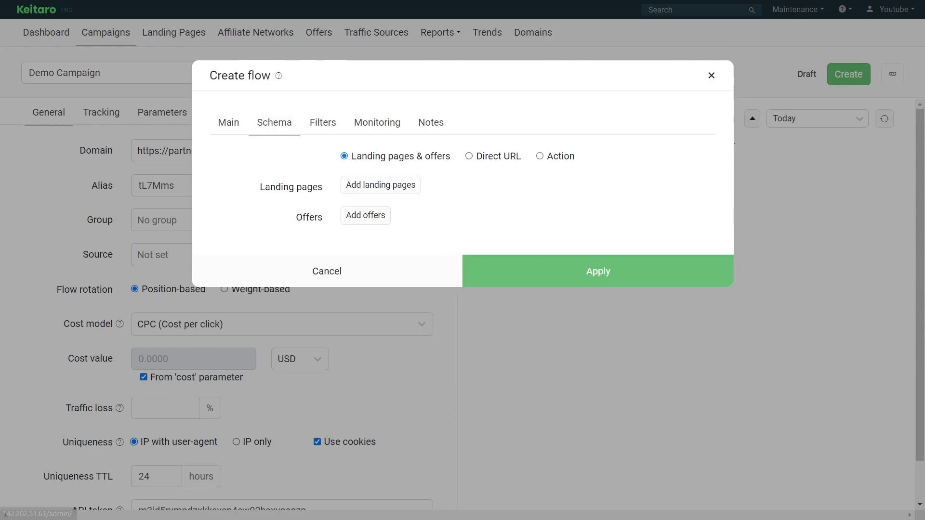
click(362, 186)
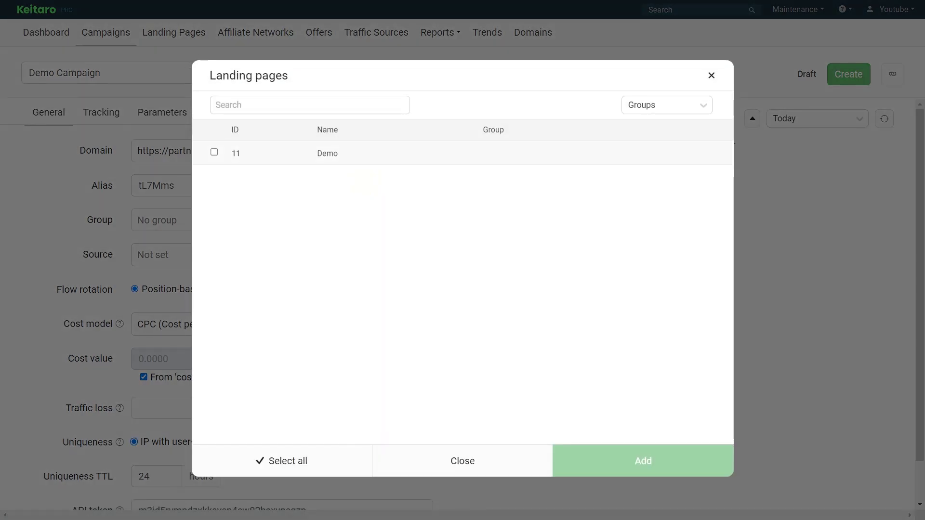
click(214, 151)
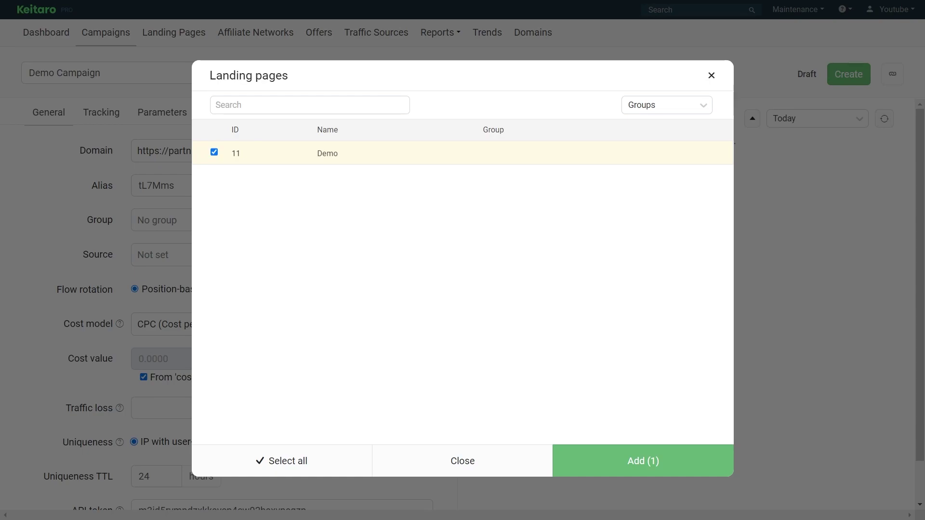
click(591, 456)
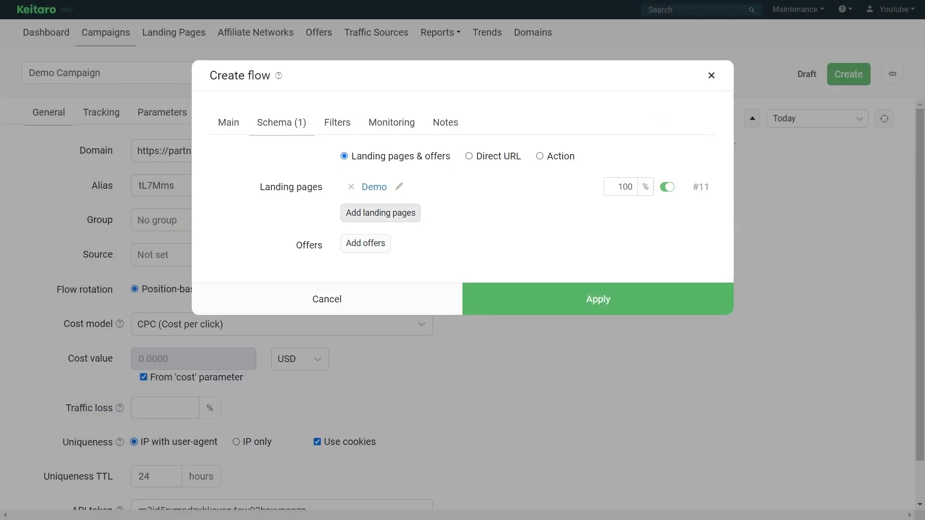
click(571, 300)
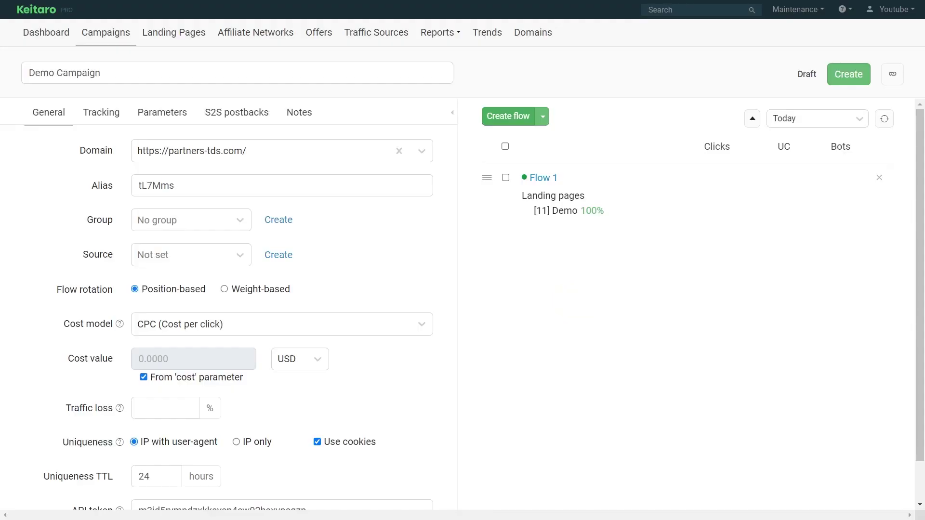
click(848, 74)
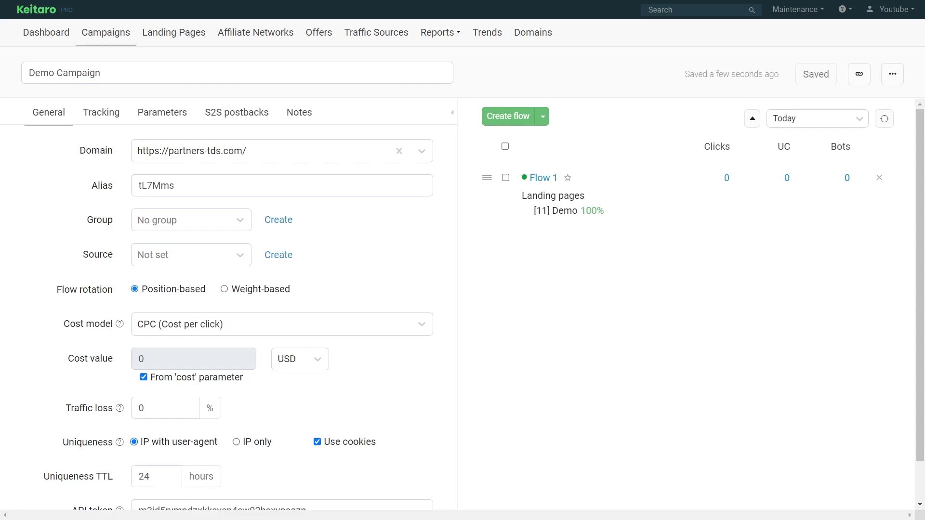
click(860, 74)
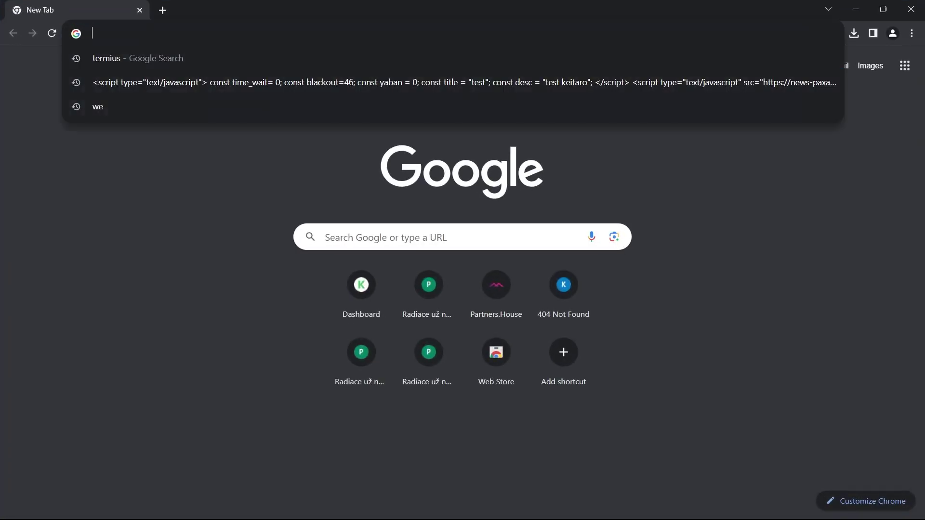
Load the copied campaign link partners-tds.com/tL7Mms in a Chrome tab
key(ctrl+v)
key(Return)
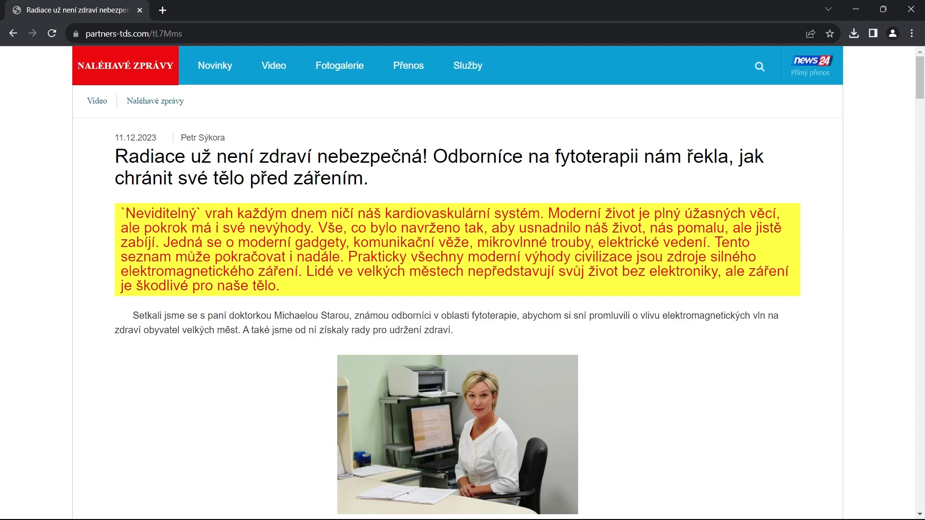
key(alt+Tab)
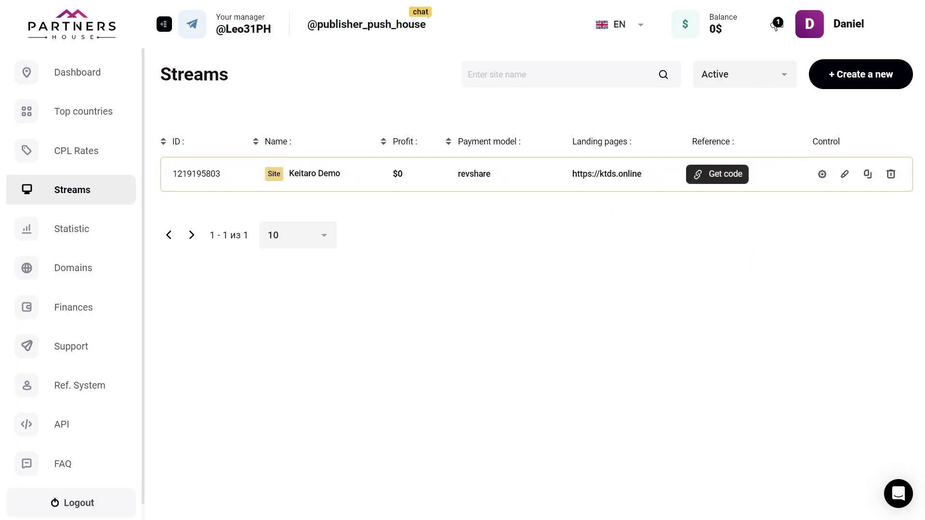
Copy the Keitaro Demo stream's integration code from Partners House Streams
click(715, 174)
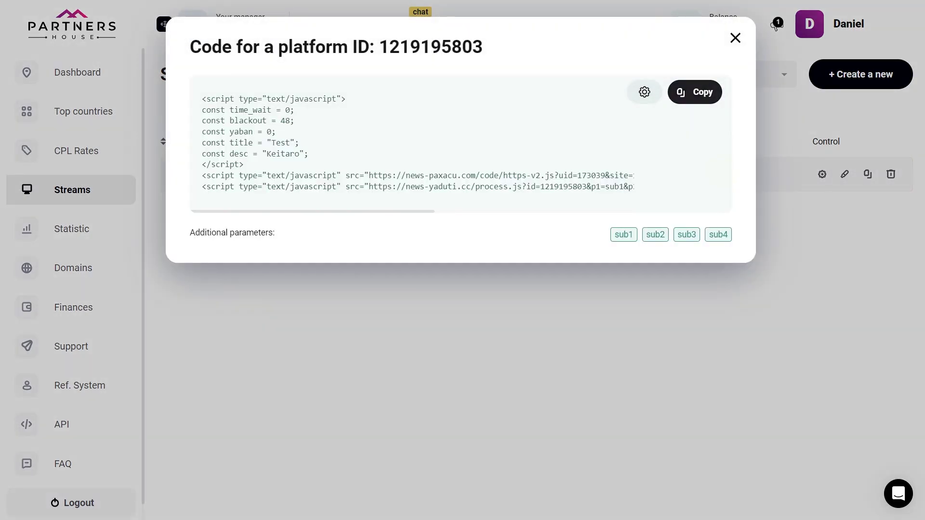
click(692, 92)
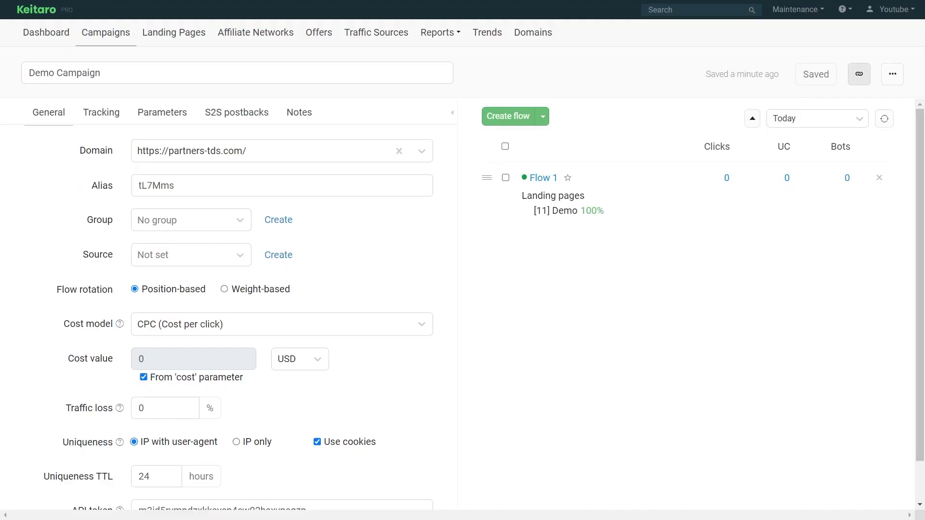
Open the Demo landing page's index.php in Keitaro's code editor
click(170, 30)
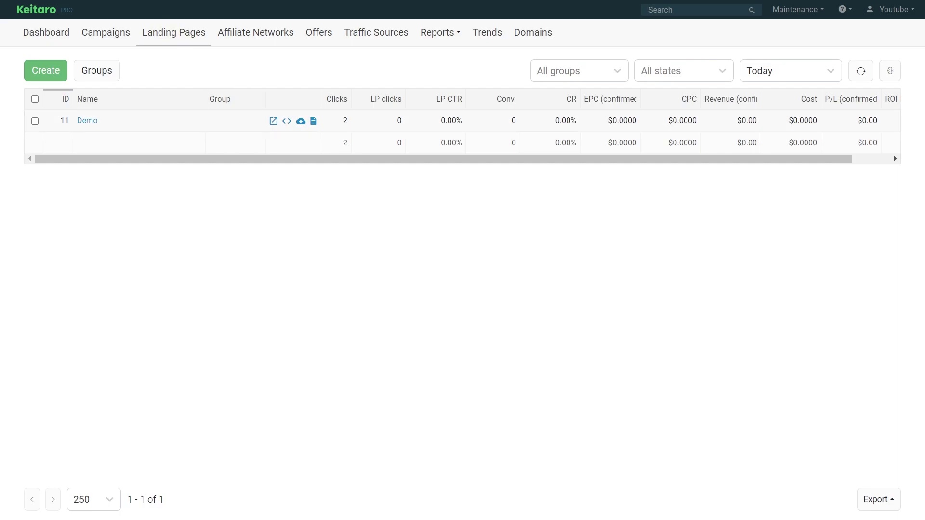
click(286, 121)
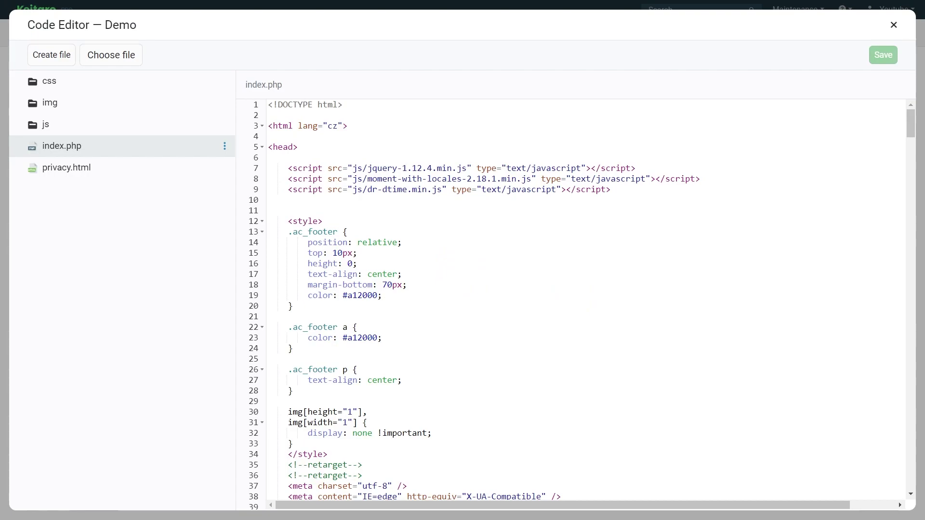
click(197, 147)
Paste the push script on a new line after the head scripts and save
click(288, 147)
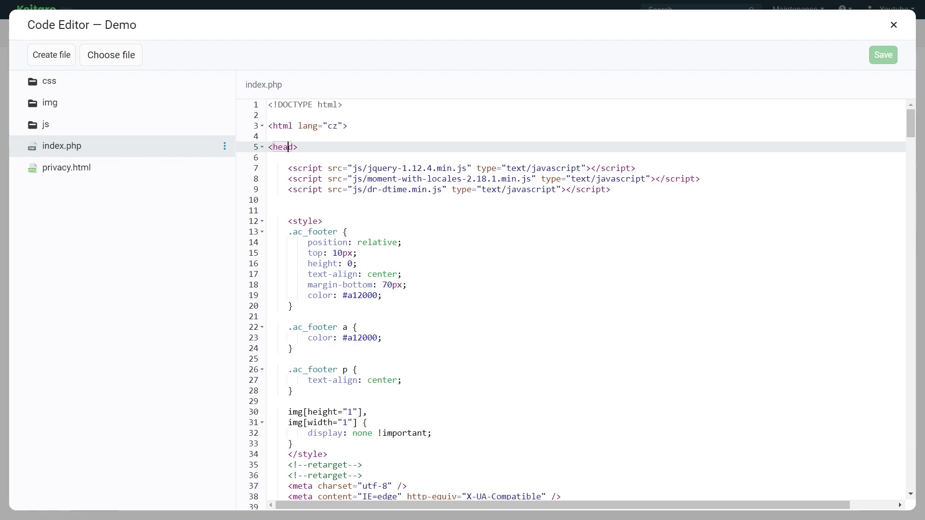
click(620, 190)
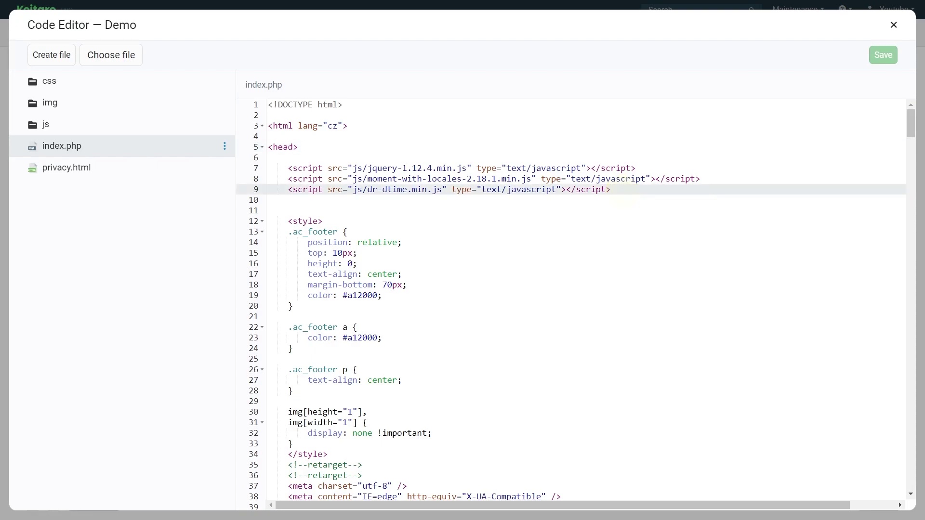
key(Return)
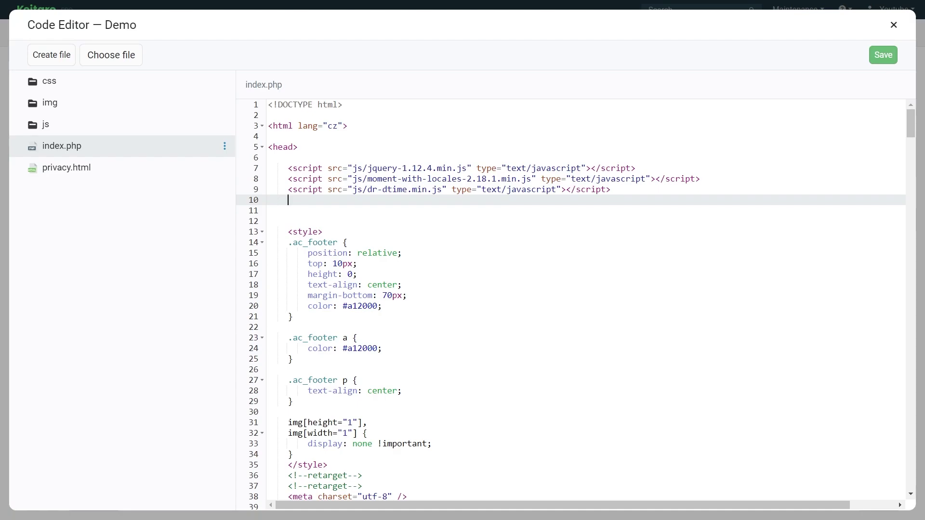
key(ctrl+v)
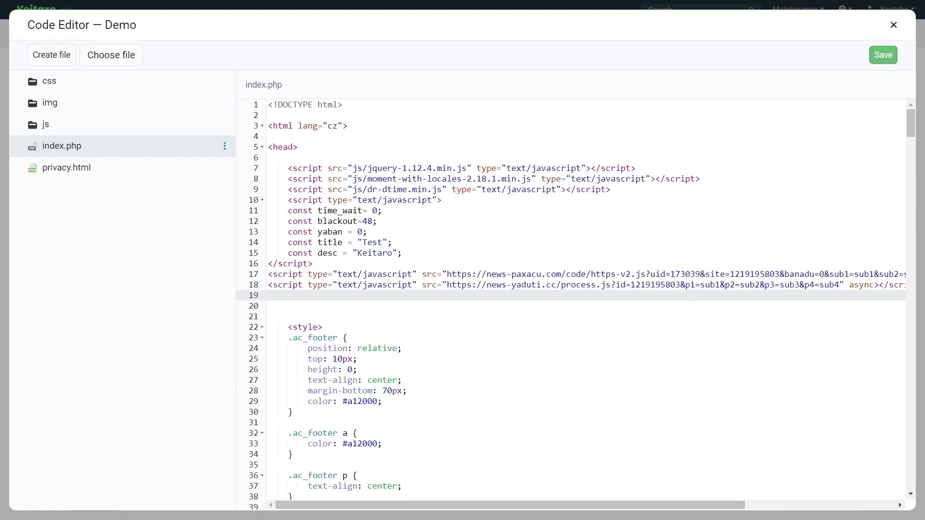
click(883, 55)
Close the Demo landing page's code editor
click(894, 25)
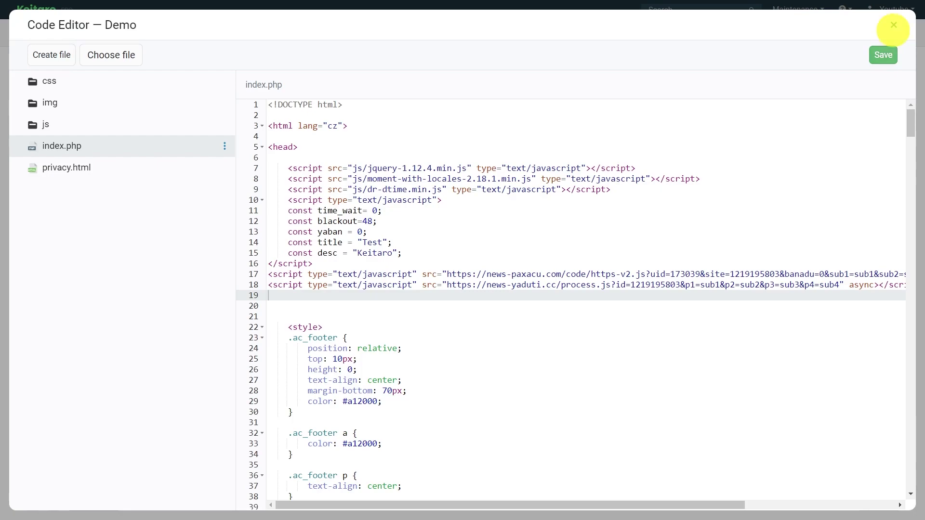